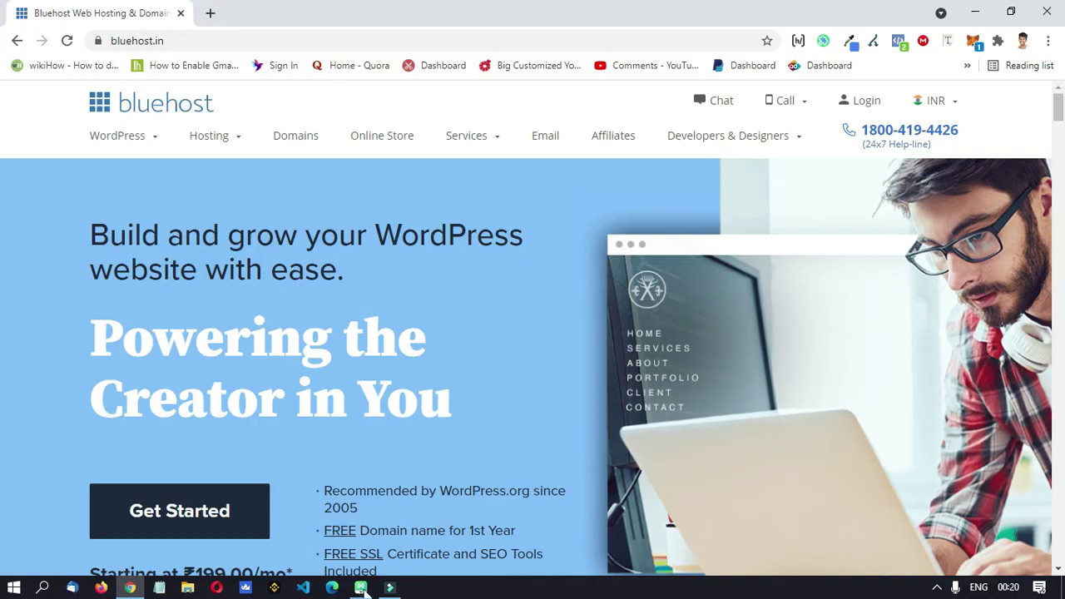
Scroll down the Bluehost home page and choose Get Started on the starter offer to view WordPress plans.
{"action": "left_click", "coordinate": [360, 588]}
{"action": "left_click", "coordinate": [431, 318]}
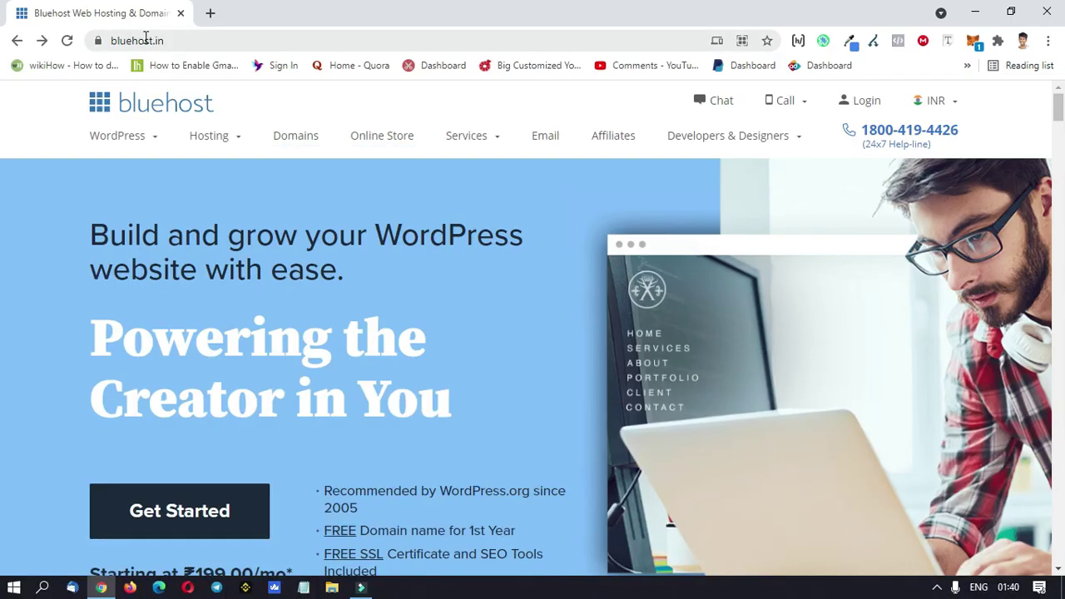
{"action": "scroll", "coordinate": [598, 343], "scroll_direction": "down", "scroll_amount": 1}
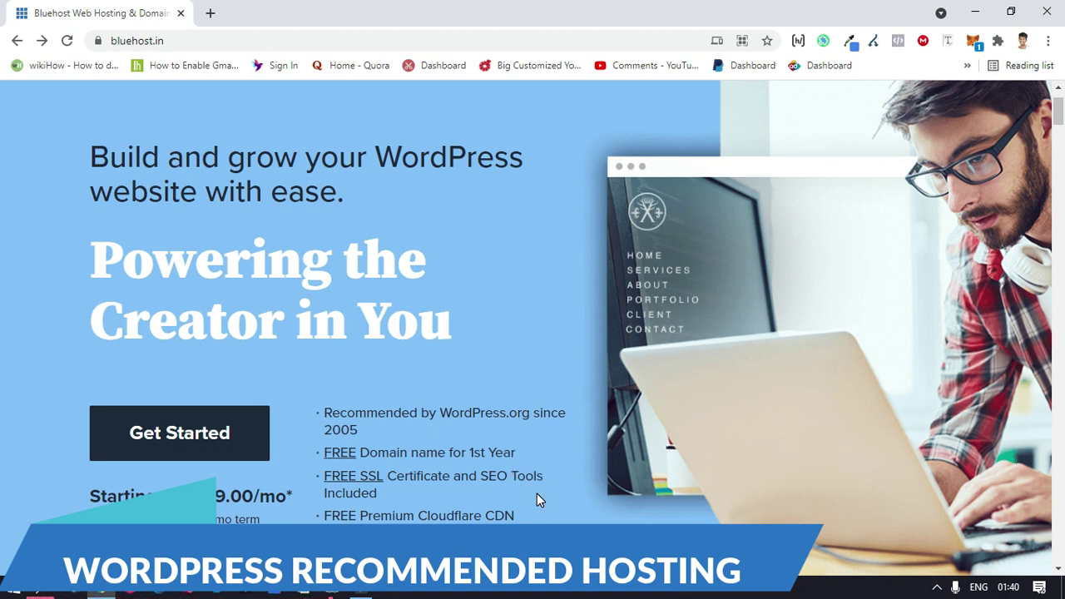
{"action": "scroll", "coordinate": [595, 507], "scroll_direction": "down", "scroll_amount": 1}
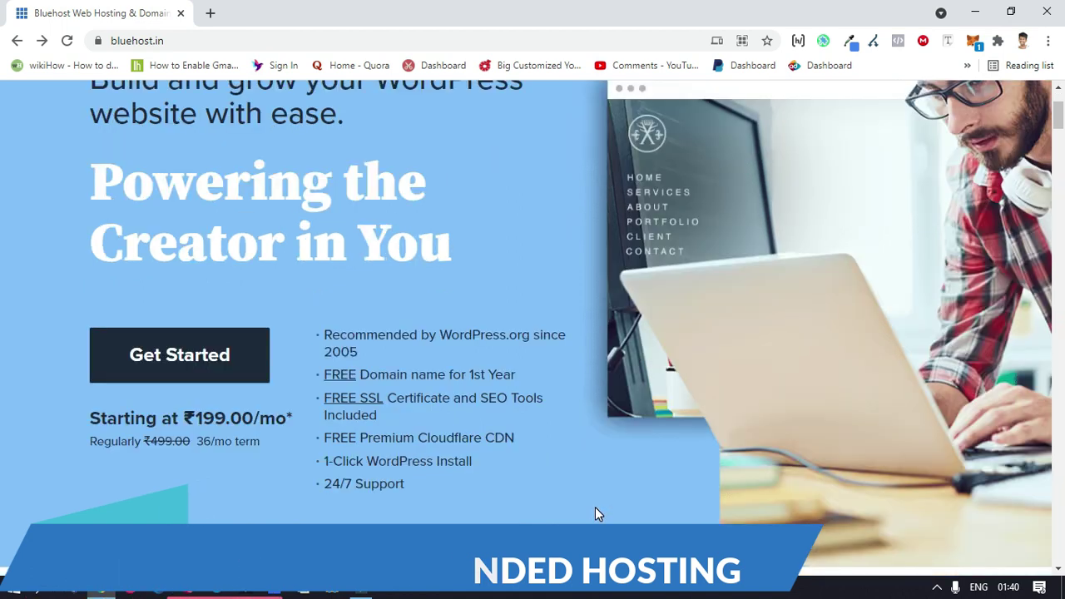
{"action": "scroll", "coordinate": [597, 514], "scroll_direction": "down", "scroll_amount": 1}
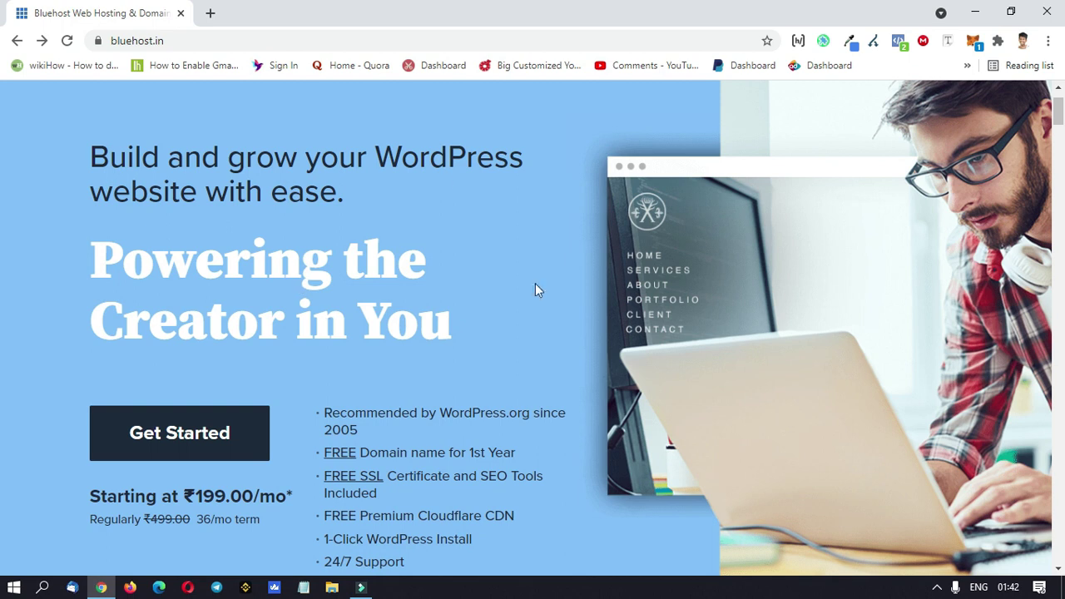
{"action": "left_click", "coordinate": [176, 442]}
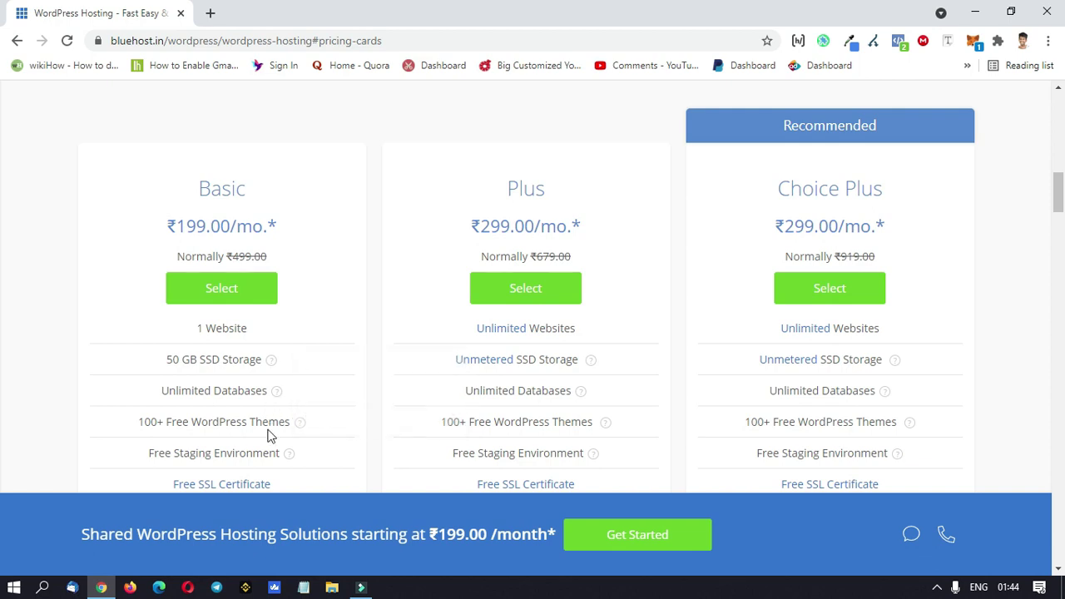
Compare the WordPress pricing cards and select the Basic hosting plan.
{"action": "scroll", "coordinate": [273, 427], "scroll_direction": "down", "scroll_amount": 1}
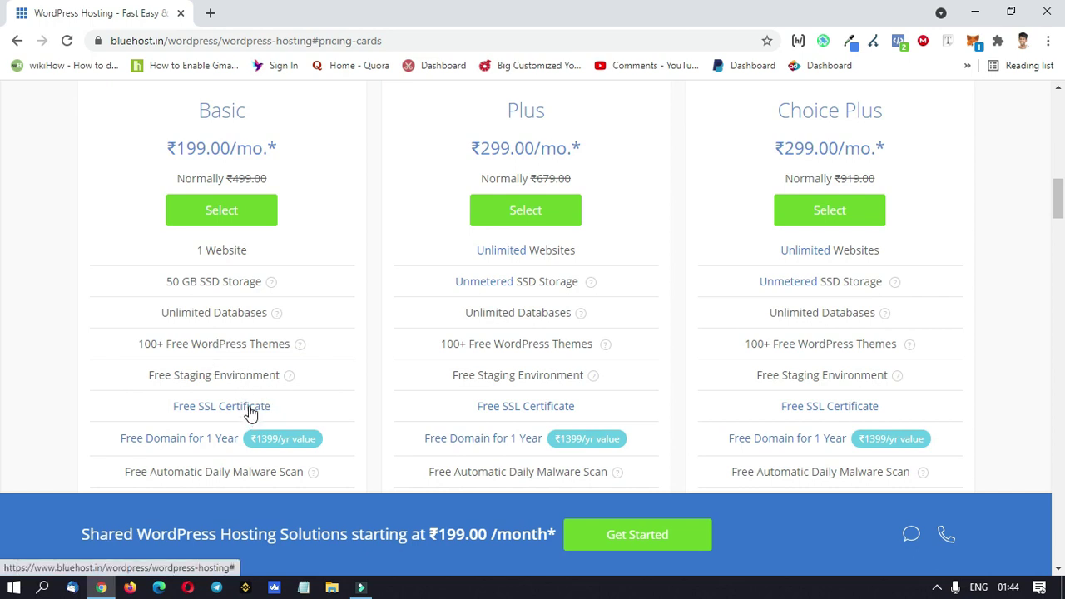
{"action": "scroll", "coordinate": [250, 412], "scroll_direction": "down", "scroll_amount": 1}
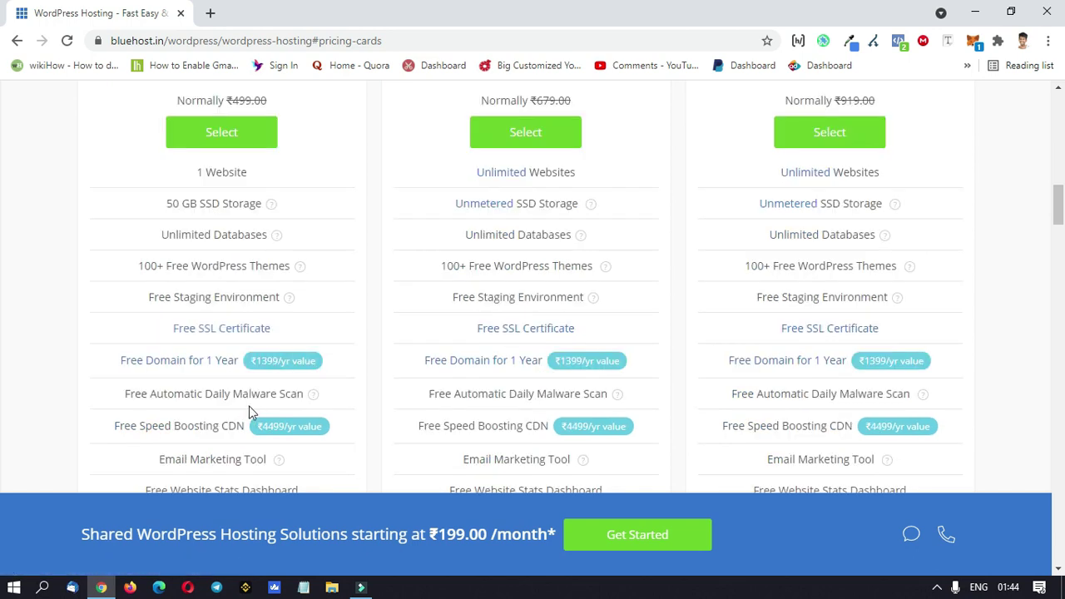
{"action": "scroll", "coordinate": [249, 411], "scroll_direction": "down", "scroll_amount": 1}
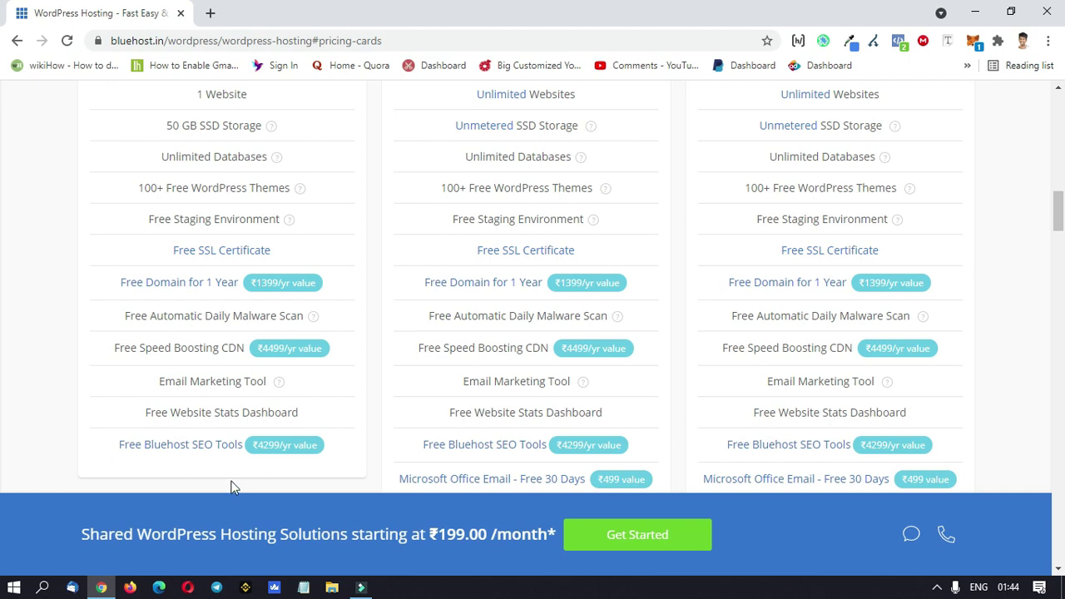
{"action": "scroll", "coordinate": [268, 403], "scroll_direction": "up", "scroll_amount": 4}
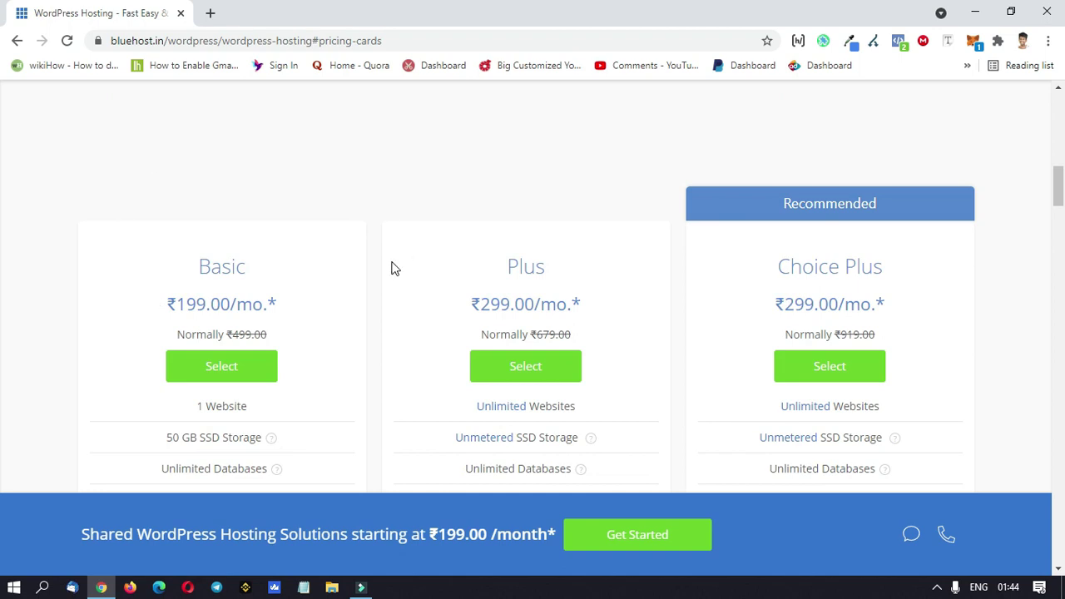
{"action": "left_click", "coordinate": [218, 375]}
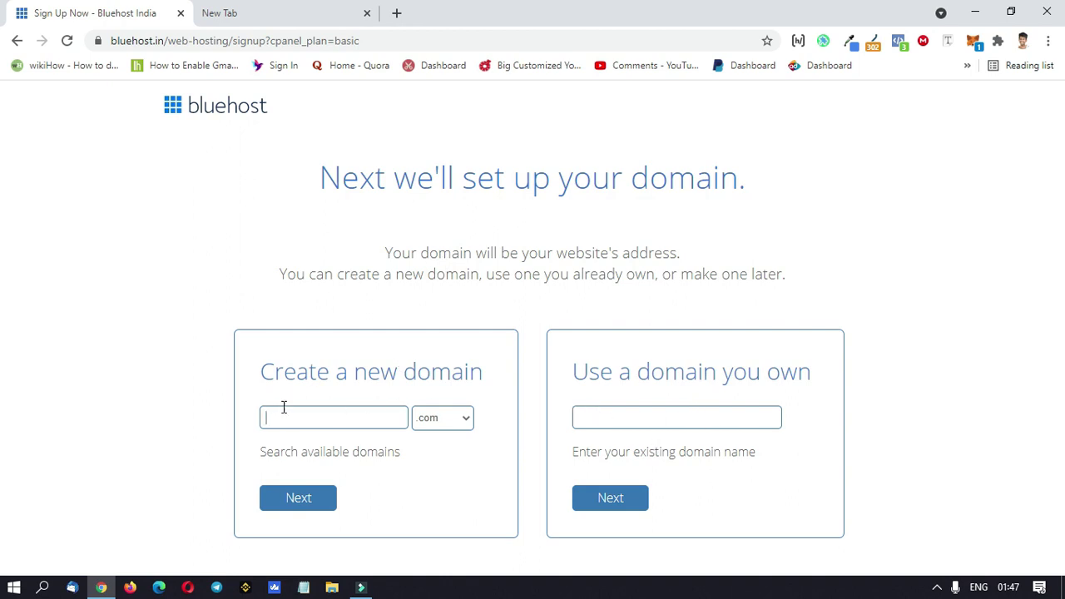
Enter a new domain name with the .com ending and check that it's available.
{"action": "type", "text": "arjuntopten"}
{"action": "left_click", "coordinate": [431, 445]}
{"action": "left_click", "coordinate": [444, 424]}
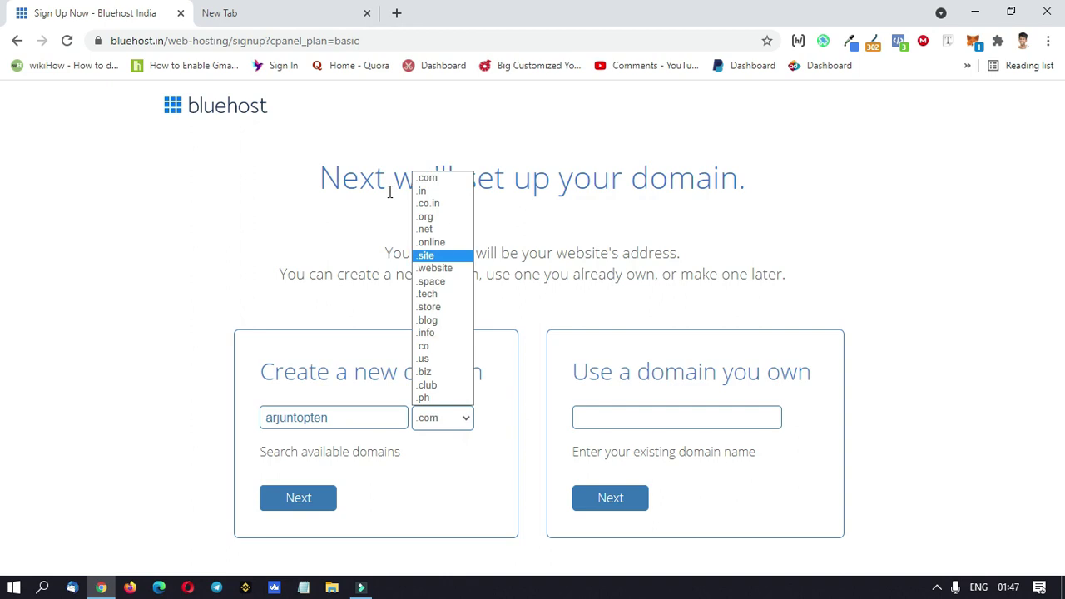
{"action": "left_click", "coordinate": [428, 177]}
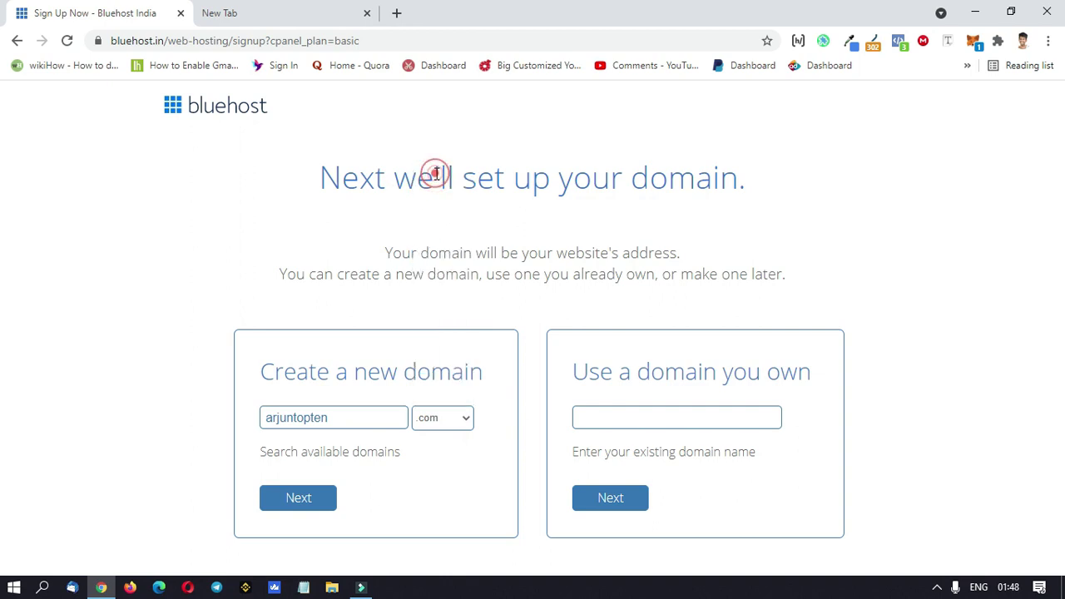
{"action": "left_click", "coordinate": [299, 499]}
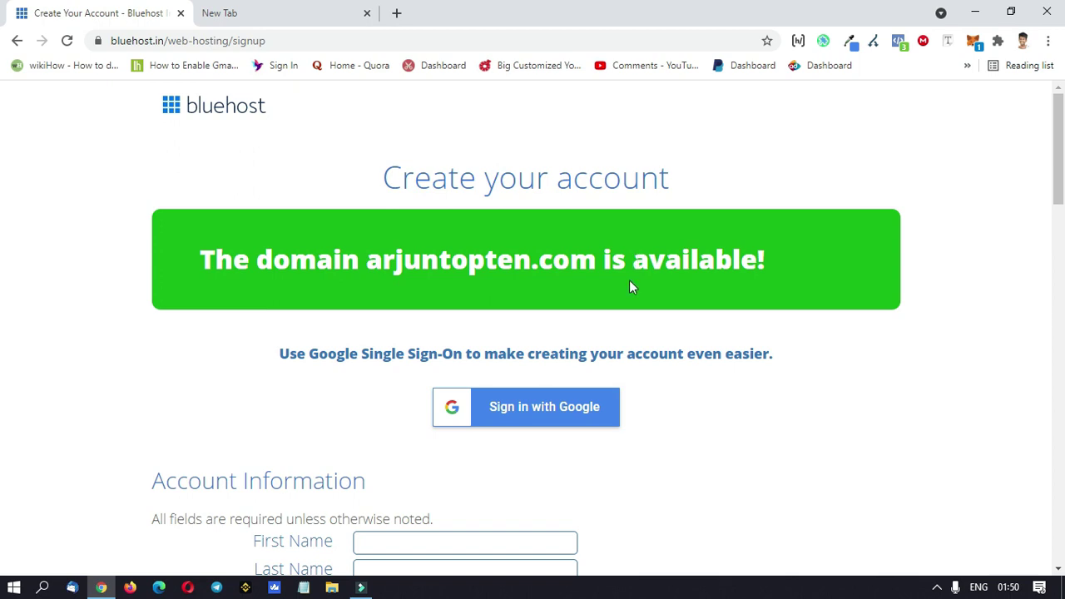
Try the Basic 24 Month account plan, then revert to Basic 12 Month at ₹3588.00.
{"action": "scroll", "coordinate": [601, 269], "scroll_direction": "down", "scroll_amount": 3}
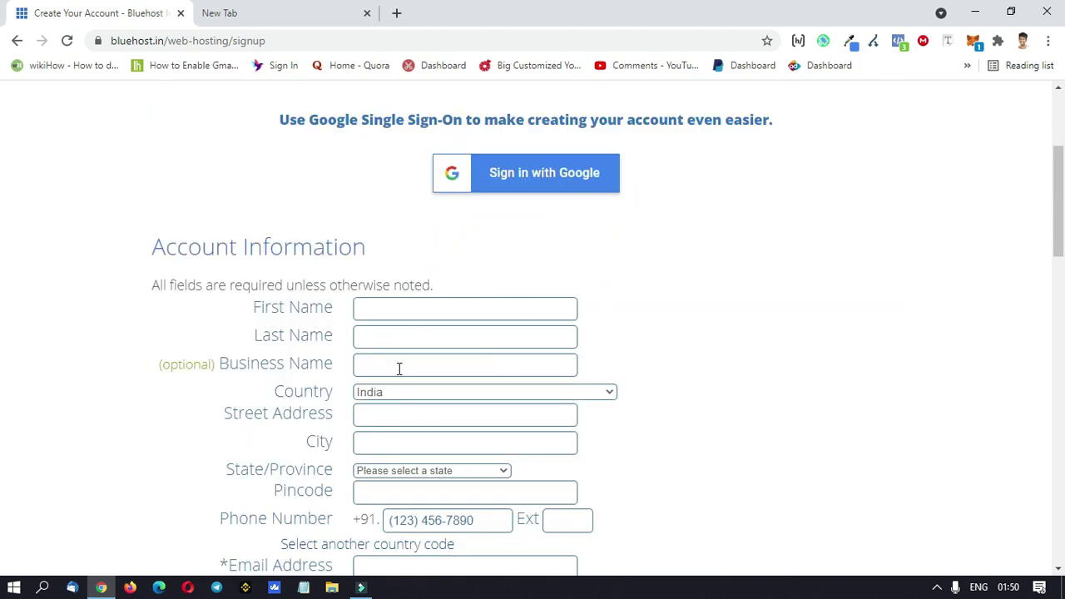
{"action": "scroll", "coordinate": [456, 404], "scroll_direction": "down", "scroll_amount": 3}
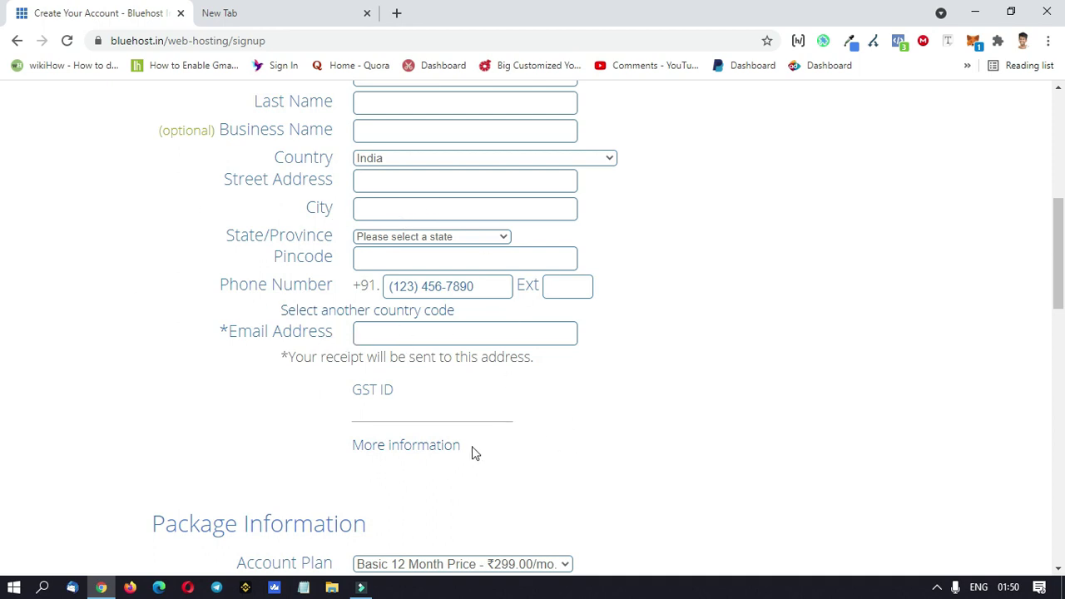
{"action": "scroll", "coordinate": [729, 447], "scroll_direction": "down", "scroll_amount": 2}
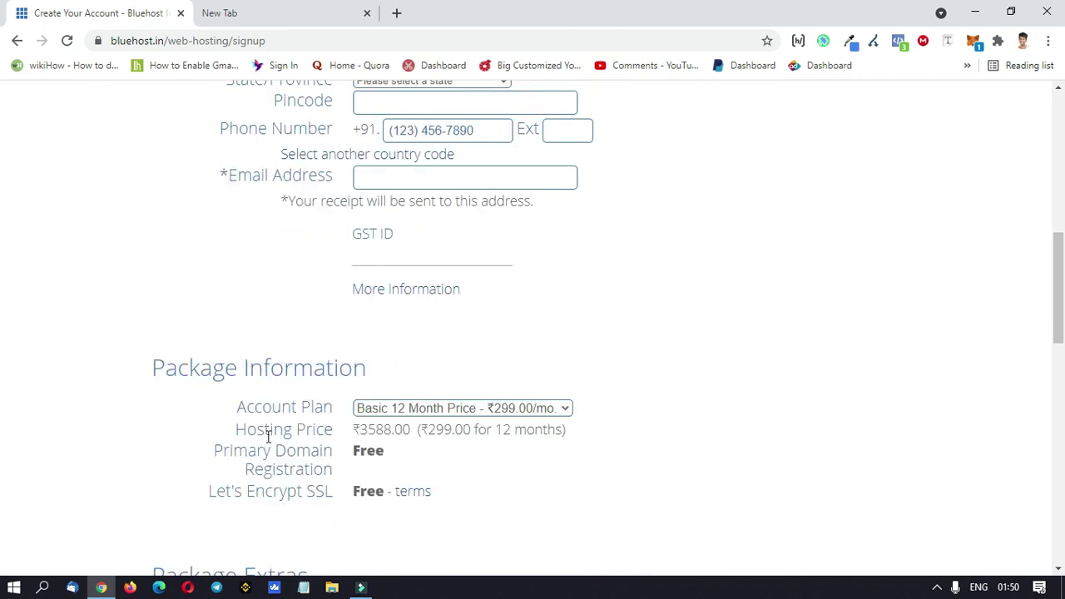
{"action": "left_click", "coordinate": [435, 409]}
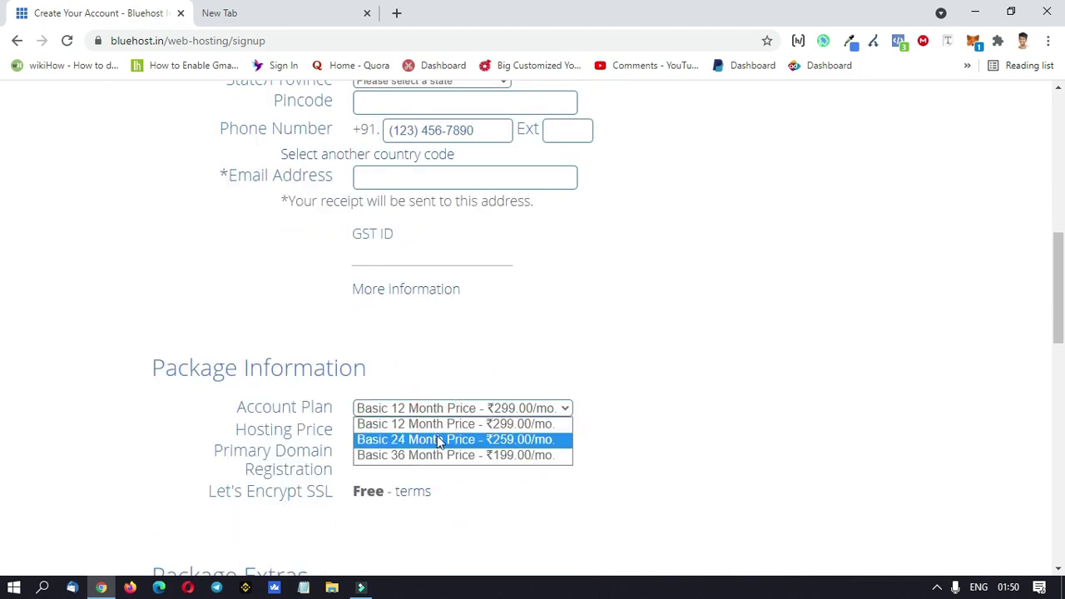
{"action": "left_click", "coordinate": [435, 438]}
{"action": "left_click", "coordinate": [500, 409]}
{"action": "left_click", "coordinate": [495, 424]}
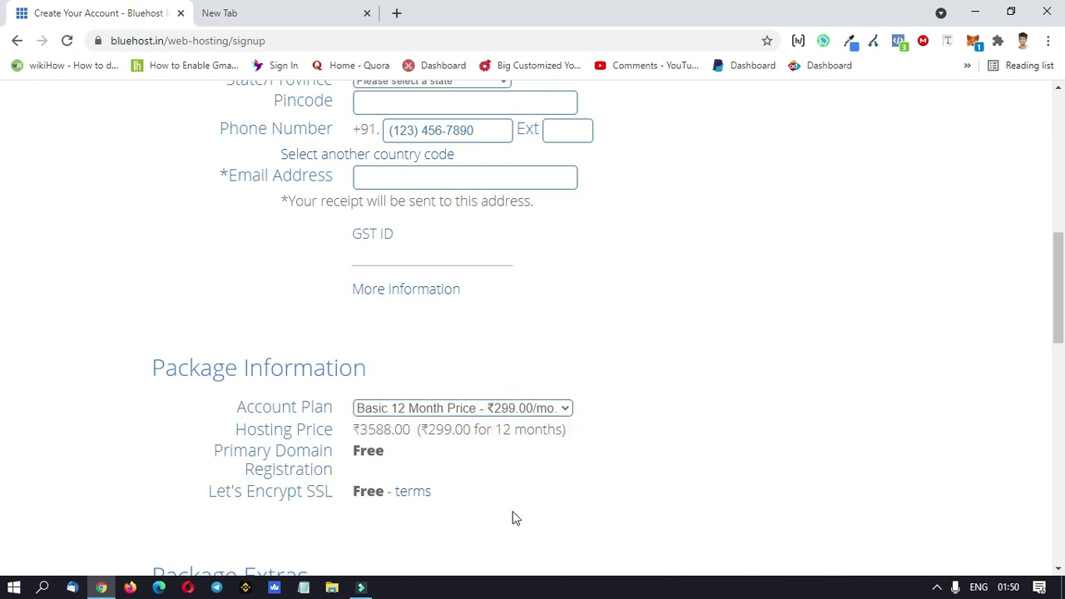
{"action": "scroll", "coordinate": [499, 463], "scroll_direction": "down", "scroll_amount": 3}
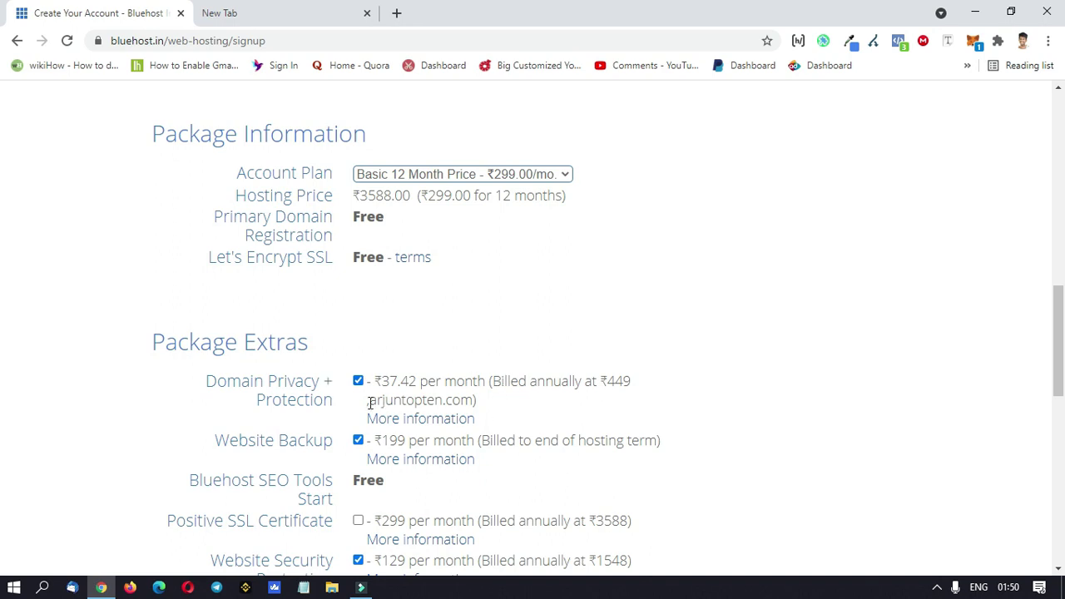
Choose RuPay / Amex / Net Banking / UPI / Digital Wallets payment and accept the renewal terms.
{"action": "scroll", "coordinate": [584, 367], "scroll_direction": "down", "scroll_amount": 1}
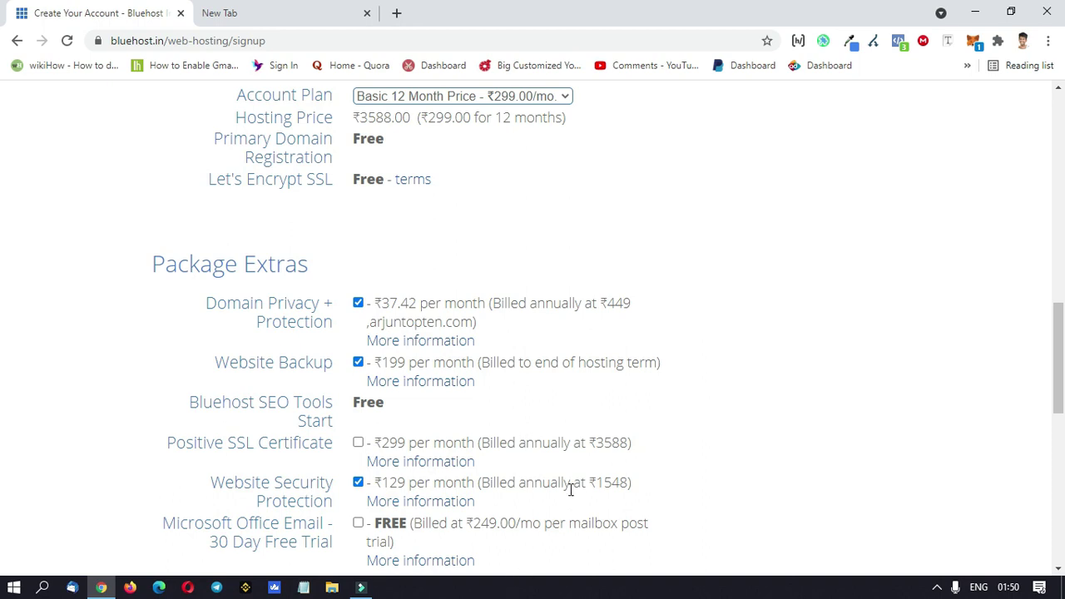
{"action": "scroll", "coordinate": [616, 432], "scroll_direction": "down", "scroll_amount": 1}
{"action": "scroll", "coordinate": [646, 371], "scroll_direction": "down", "scroll_amount": 2}
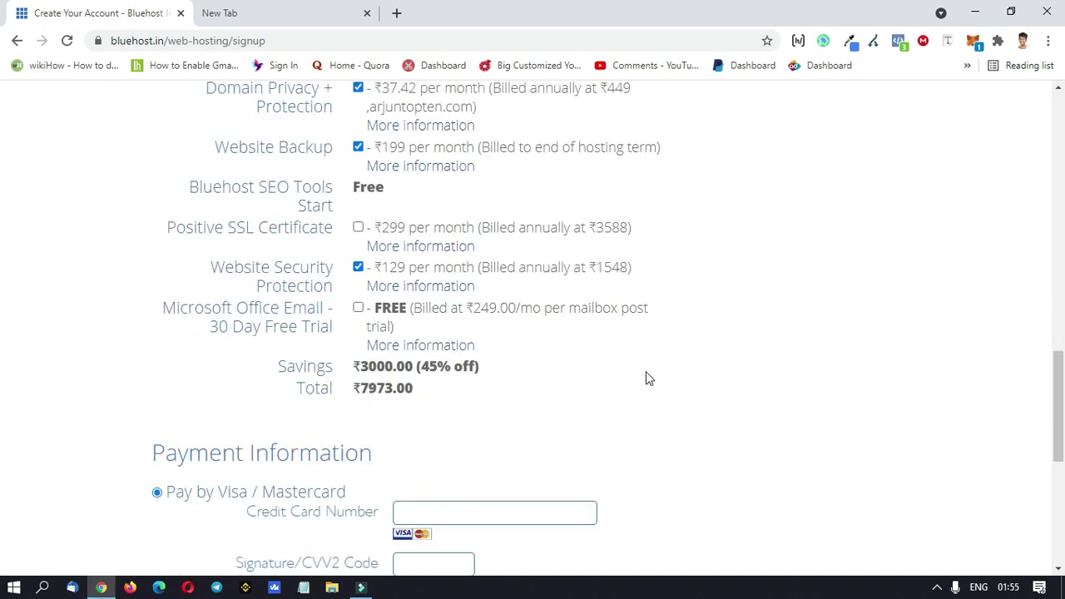
{"action": "scroll", "coordinate": [345, 404], "scroll_direction": "up", "scroll_amount": 1}
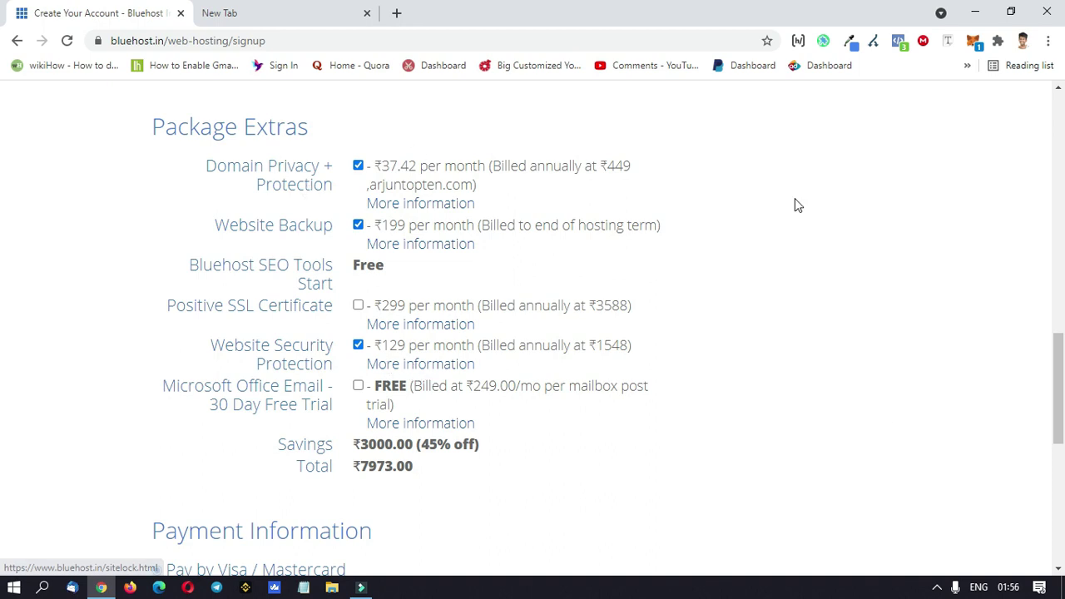
{"action": "scroll", "coordinate": [535, 325], "scroll_direction": "down", "scroll_amount": 3}
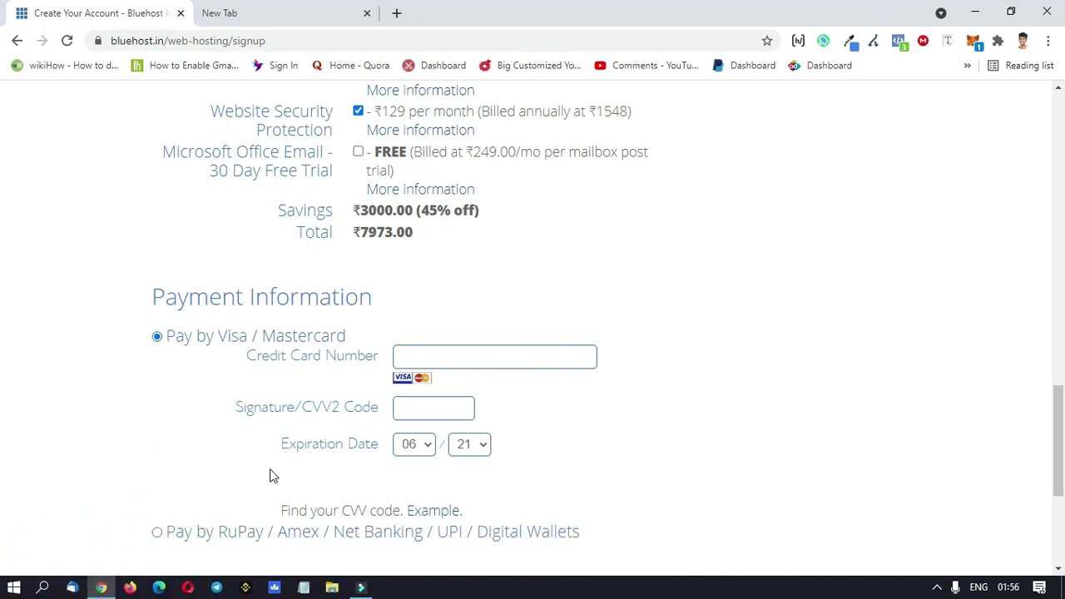
{"action": "scroll", "coordinate": [575, 376], "scroll_direction": "down", "scroll_amount": 1}
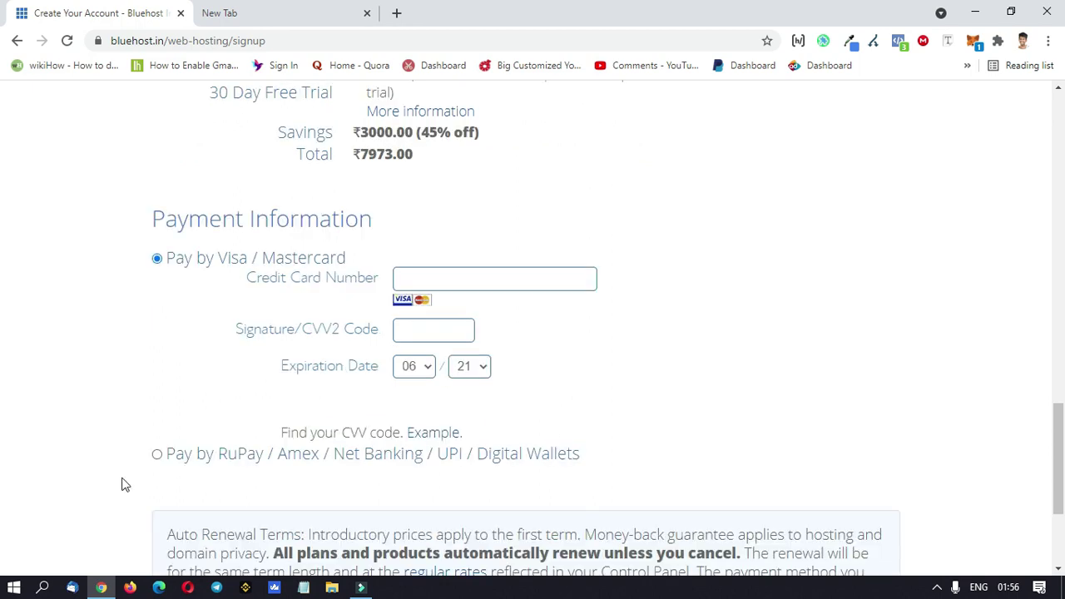
{"action": "left_click", "coordinate": [157, 455]}
{"action": "scroll", "coordinate": [342, 266], "scroll_direction": "down", "scroll_amount": 3}
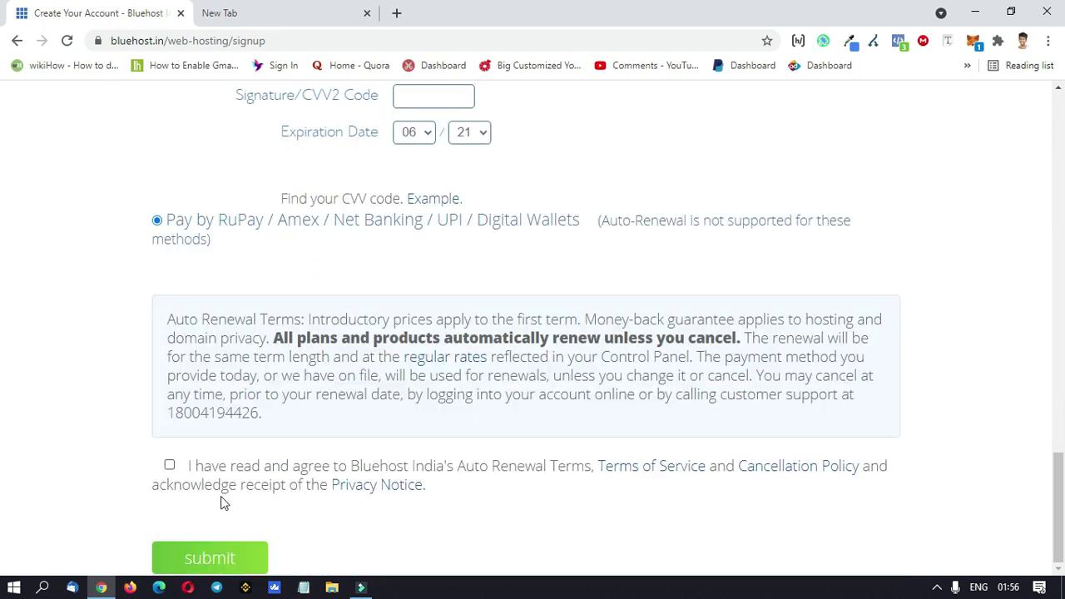
{"action": "left_click", "coordinate": [170, 466]}
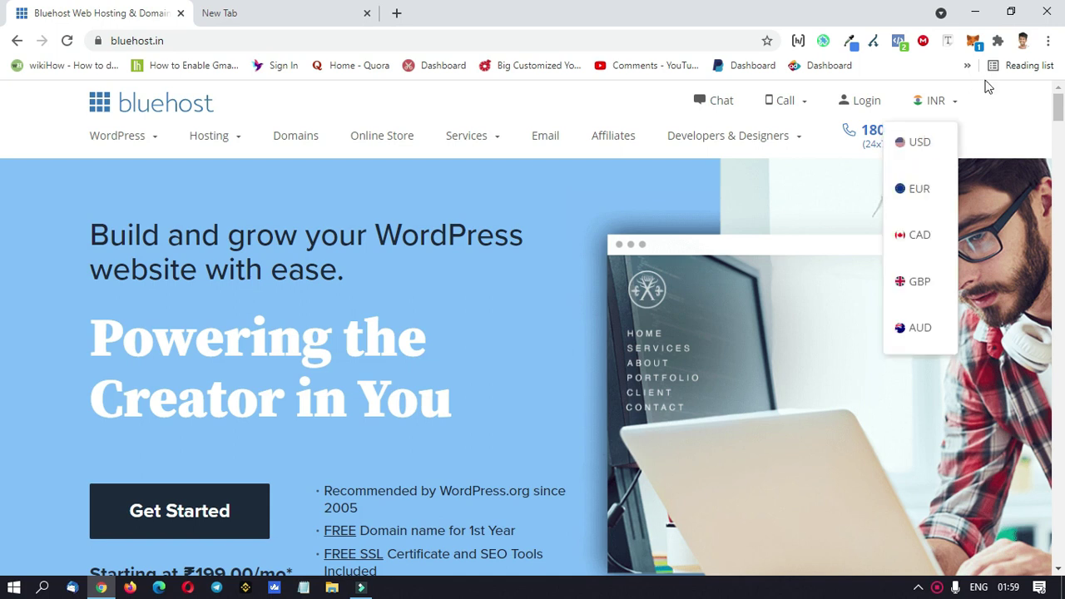
Log in to the Bluehost hosting account using the browser's saved email and password.
{"action": "left_click", "coordinate": [863, 101]}
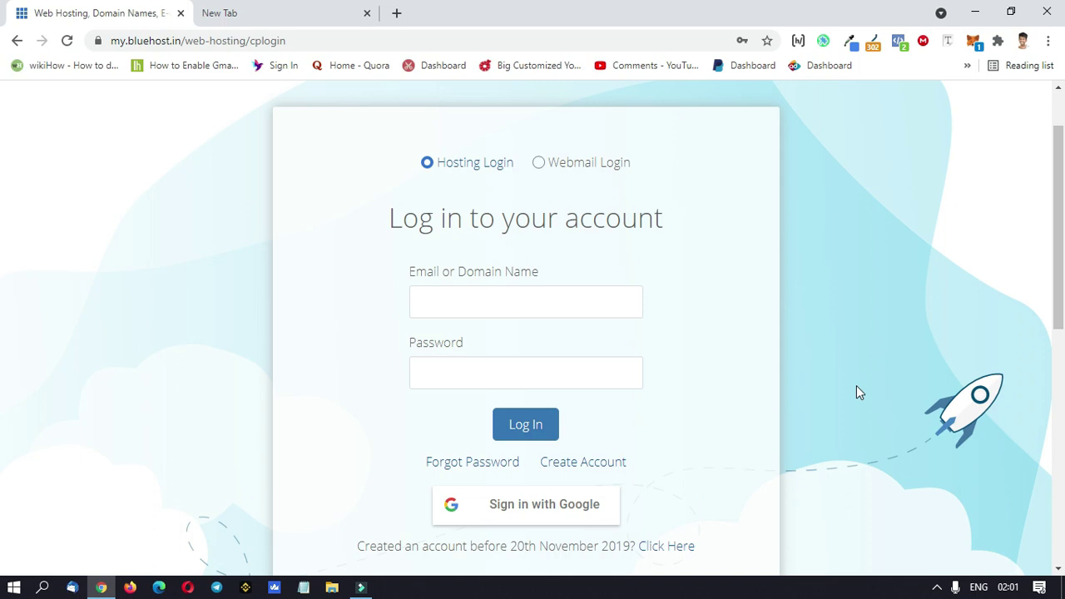
{"action": "left_click", "coordinate": [492, 309]}
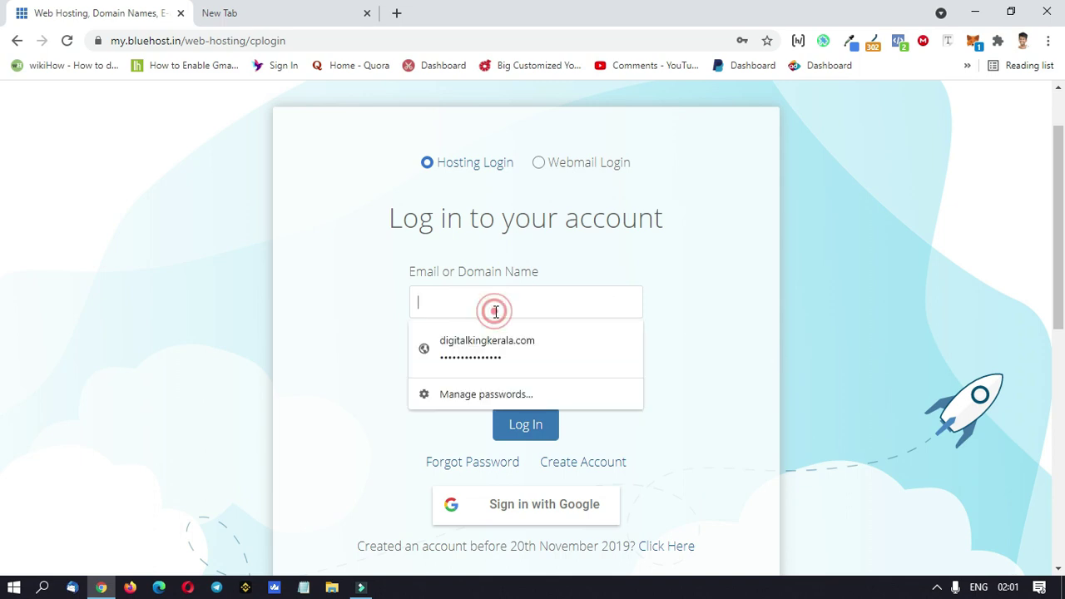
{"action": "left_click", "coordinate": [500, 345]}
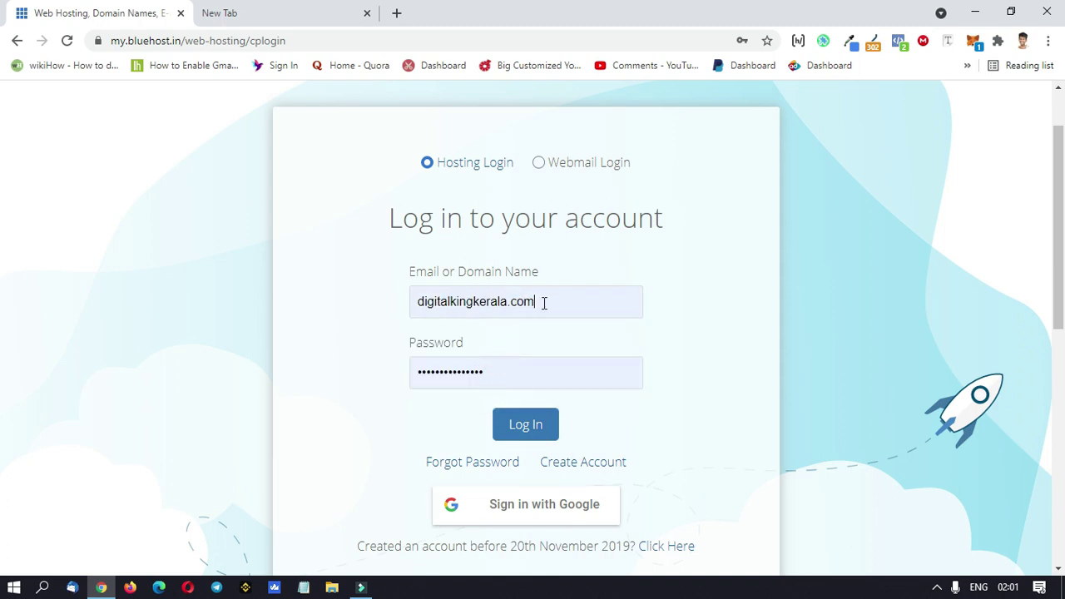
{"action": "left_click", "coordinate": [522, 427]}
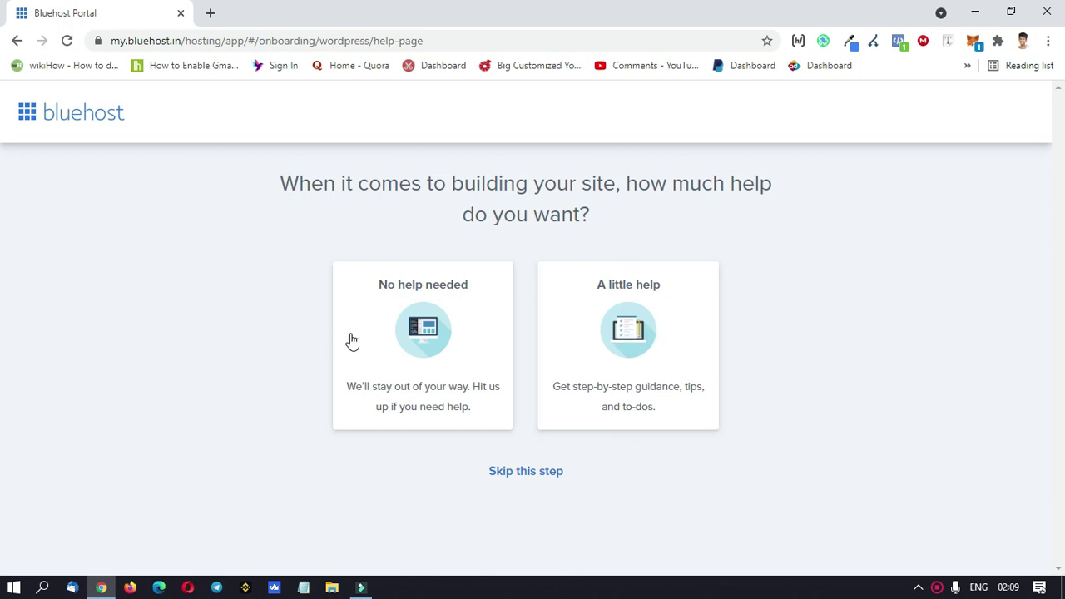
Skip the help question, pick Blog as the site kind, and rate website-building comfort as very comfortable.
{"action": "left_click", "coordinate": [548, 478]}
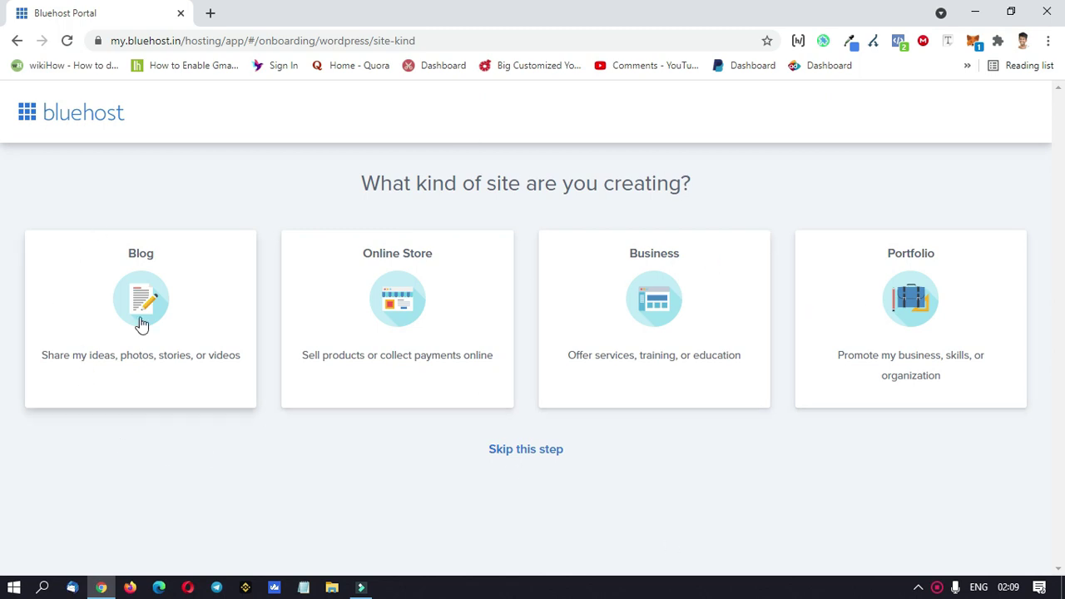
{"action": "left_click", "coordinate": [185, 307]}
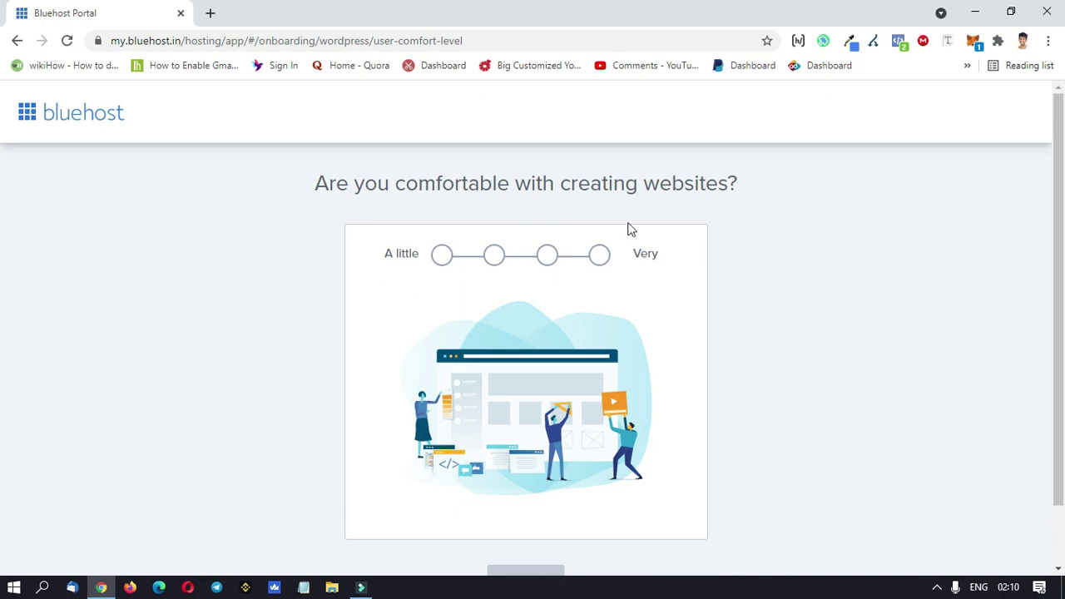
{"action": "left_click", "coordinate": [598, 257]}
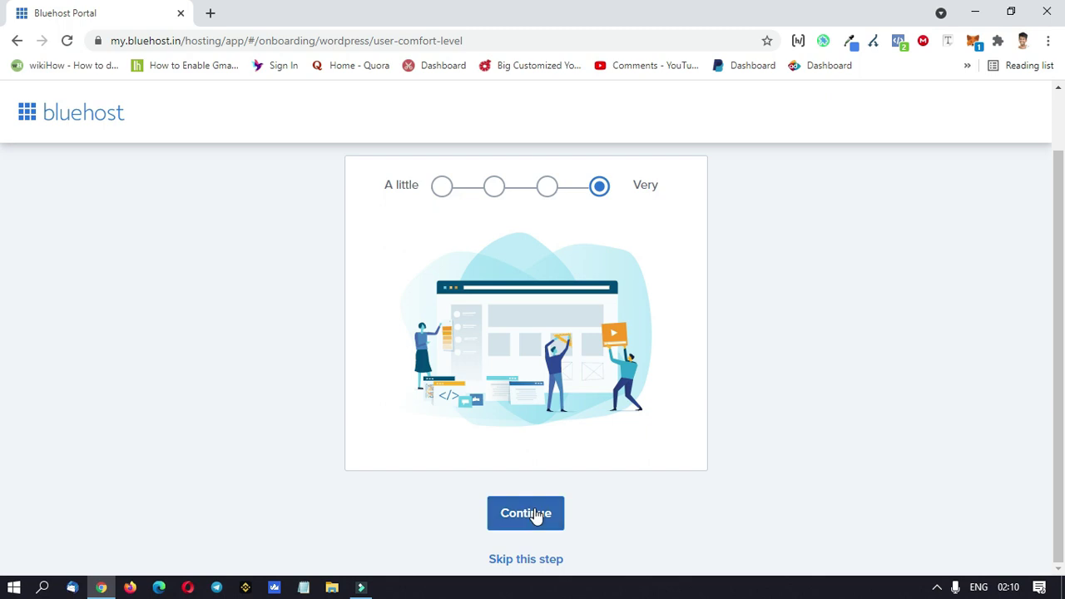
{"action": "left_click", "coordinate": [536, 516]}
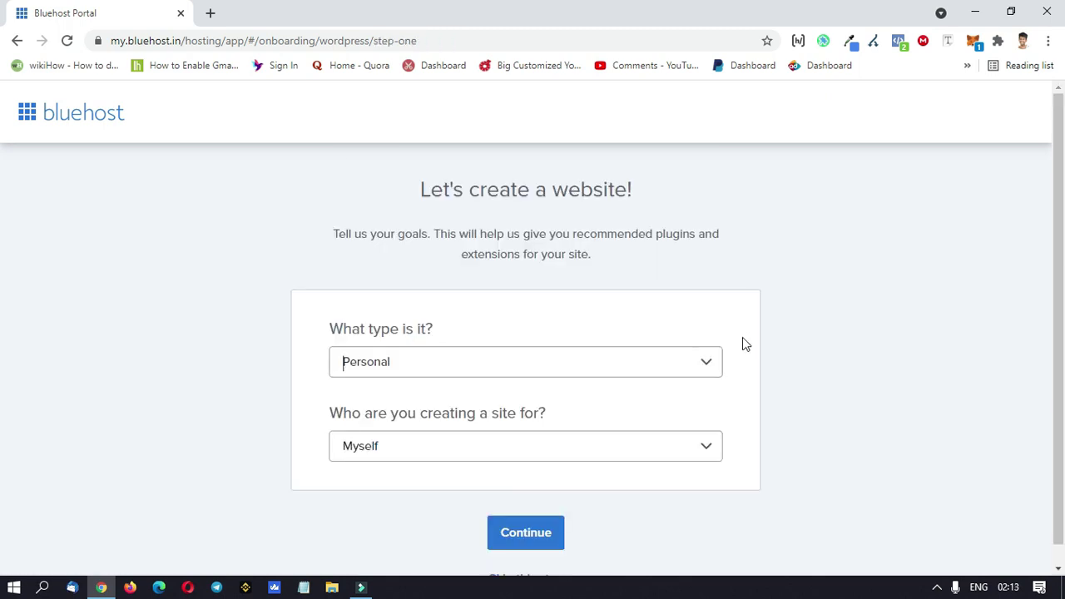
Set the site as Personal for Myself, then enter name Digitalkingkerala and tagline Website Tutorial.
{"action": "left_click", "coordinate": [700, 363]}
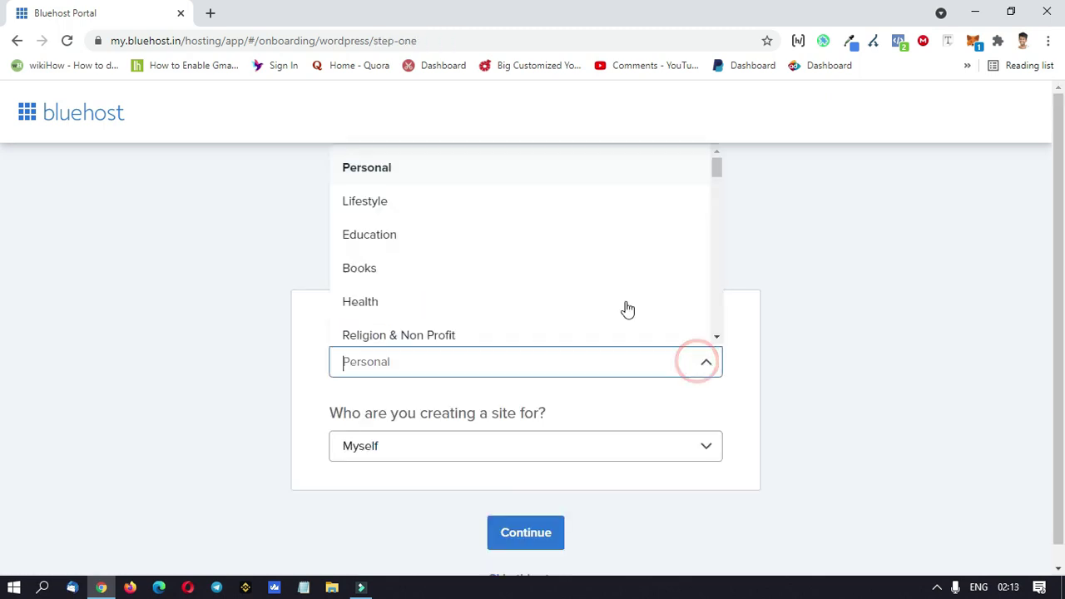
{"action": "left_click", "coordinate": [459, 174]}
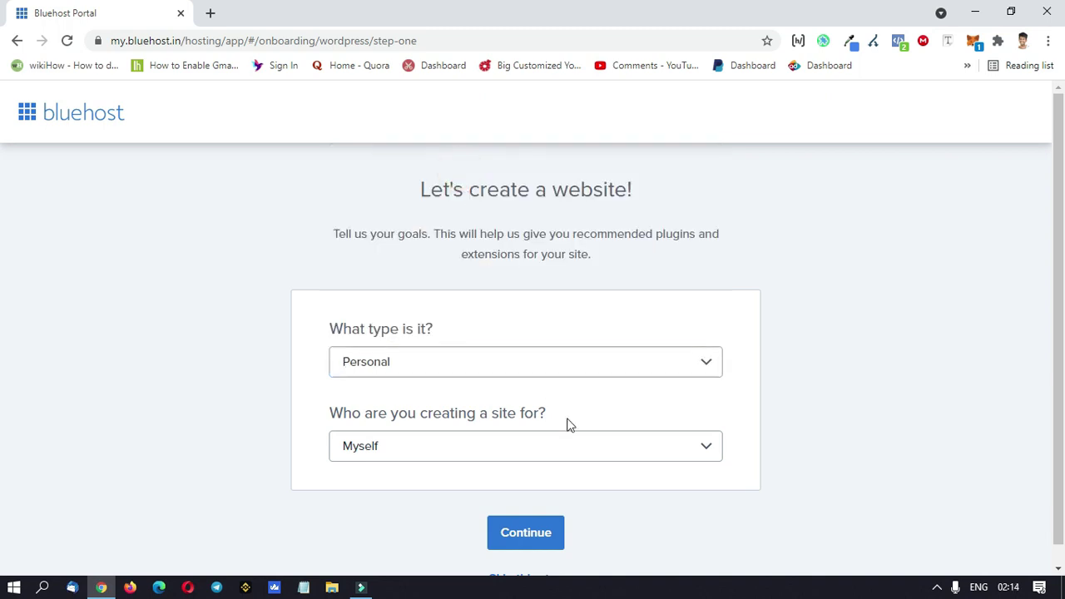
{"action": "left_click", "coordinate": [706, 450]}
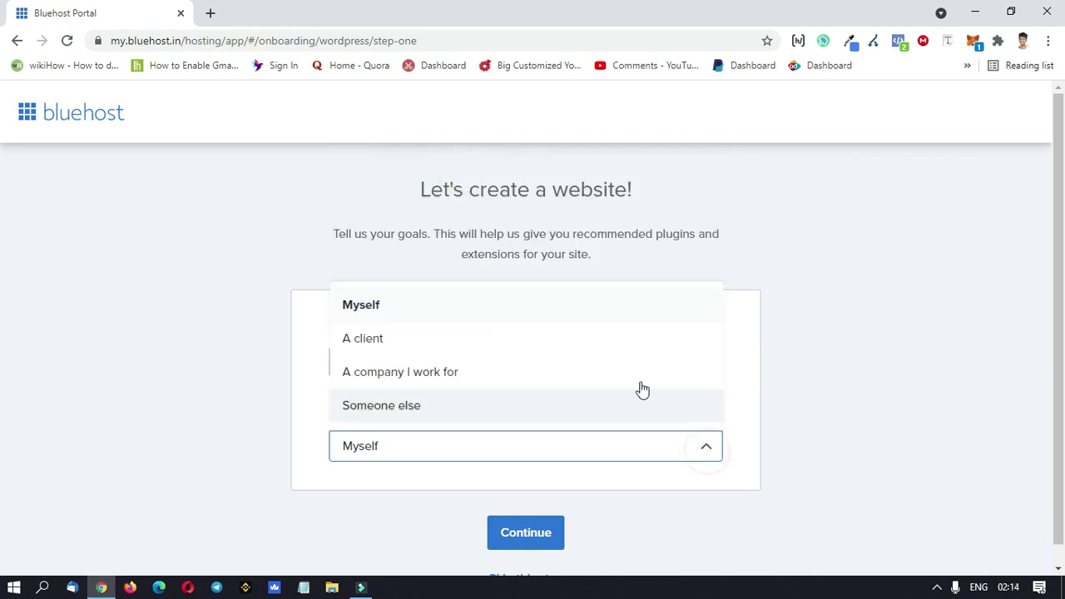
{"action": "left_click", "coordinate": [497, 306]}
{"action": "scroll", "coordinate": [699, 549], "scroll_direction": "down", "scroll_amount": 1}
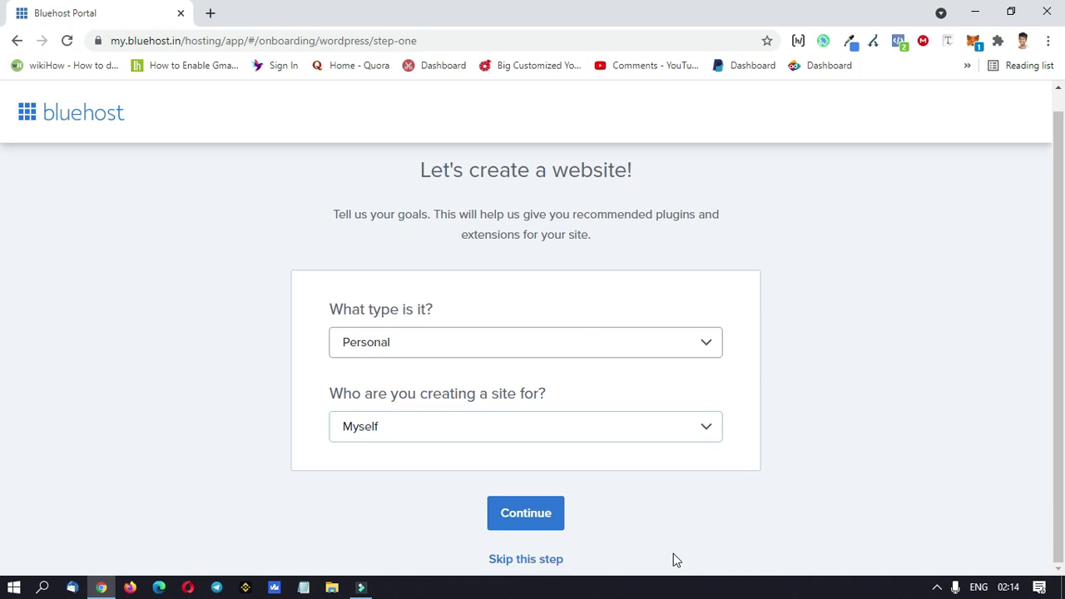
{"action": "left_click", "coordinate": [524, 517]}
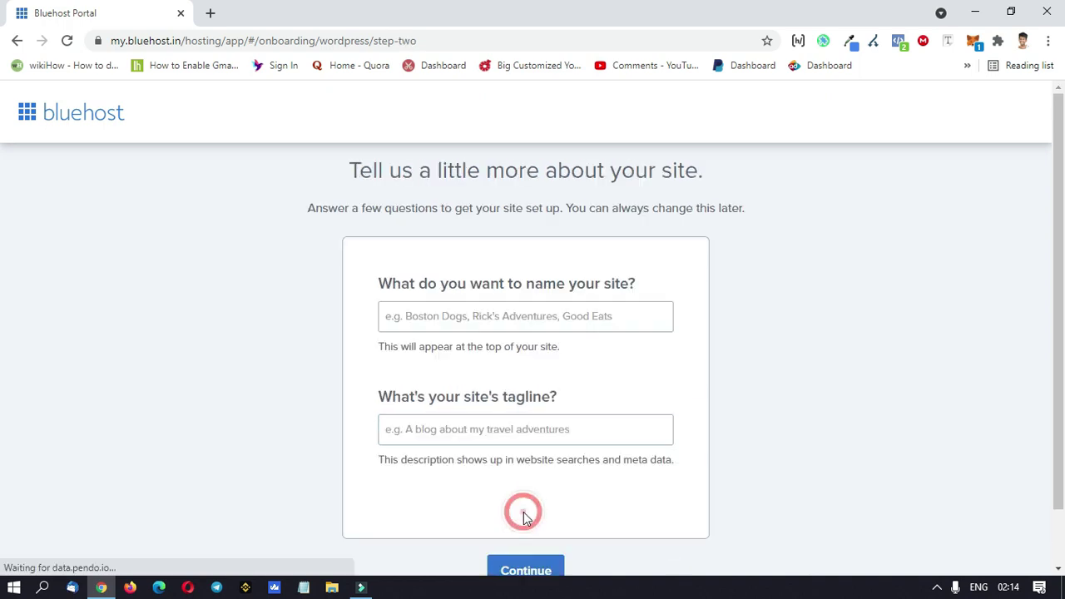
{"action": "left_click", "coordinate": [500, 320]}
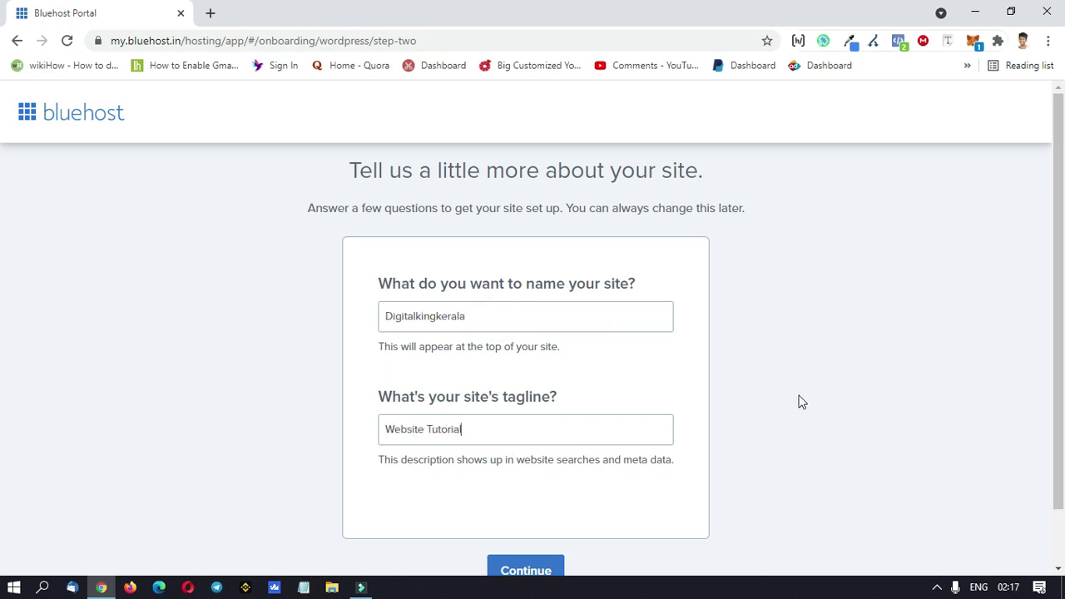
{"action": "scroll", "coordinate": [802, 402], "scroll_direction": "down", "scroll_amount": 1}
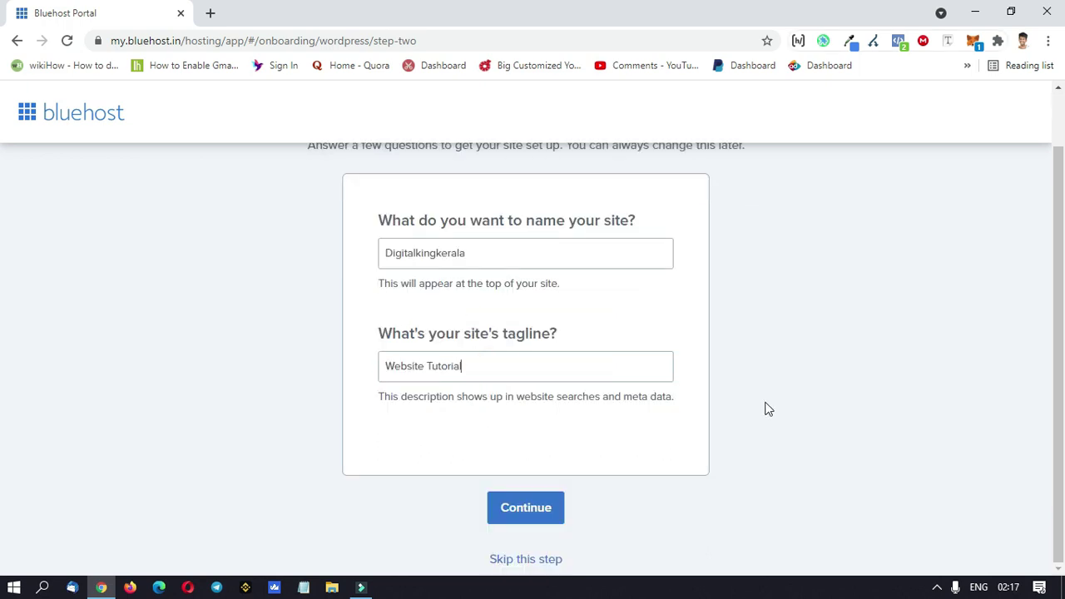
Submit the site details, glance at Premium themes, and use the free Generate Press theme.
{"action": "left_click", "coordinate": [507, 517]}
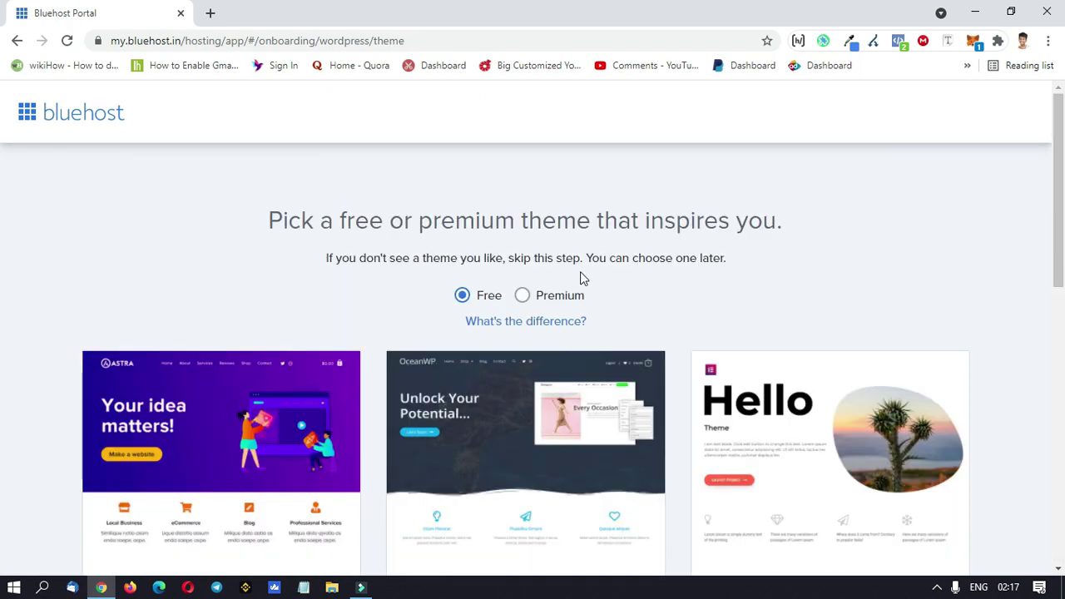
{"action": "scroll", "coordinate": [349, 366], "scroll_direction": "down", "scroll_amount": 2}
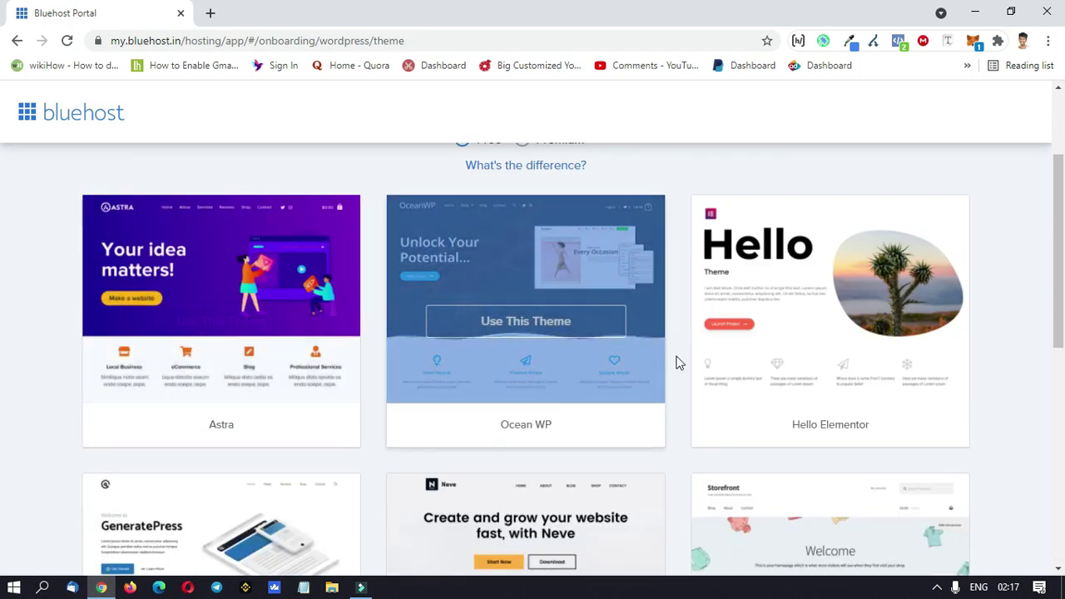
{"action": "scroll", "coordinate": [499, 333], "scroll_direction": "up", "scroll_amount": 2}
{"action": "left_click", "coordinate": [522, 296]}
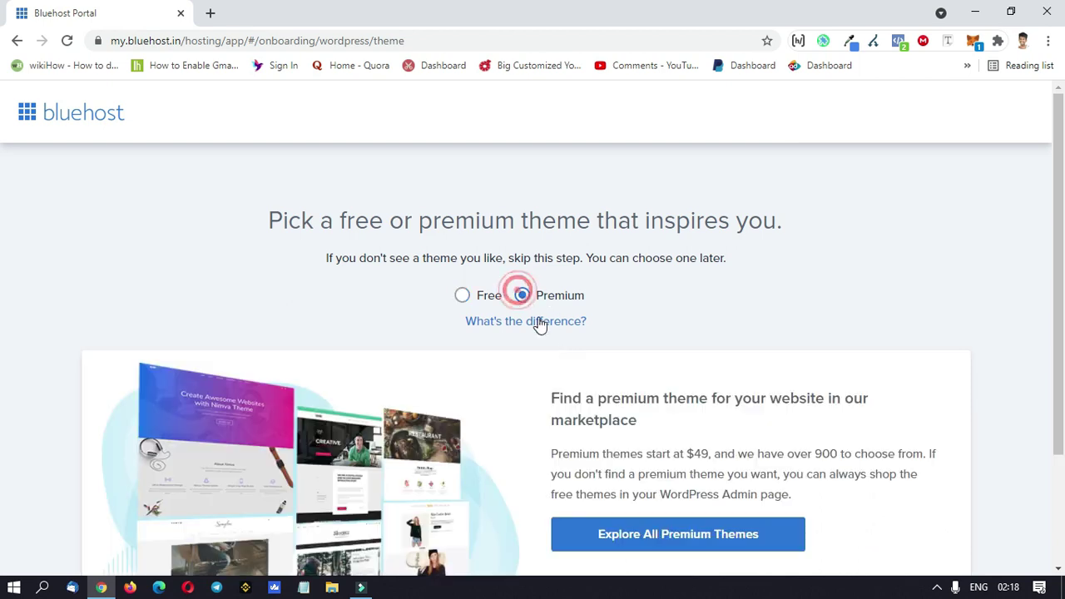
{"action": "scroll", "coordinate": [561, 360], "scroll_direction": "down", "scroll_amount": 2}
{"action": "scroll", "coordinate": [499, 317], "scroll_direction": "up", "scroll_amount": 1}
{"action": "left_click", "coordinate": [463, 226]}
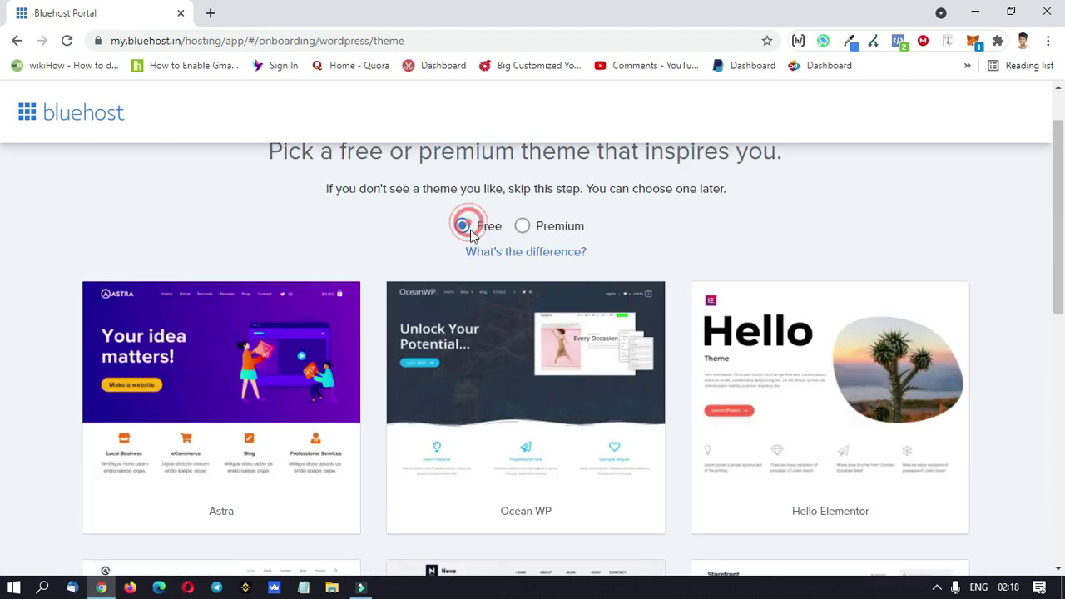
{"action": "scroll", "coordinate": [487, 454], "scroll_direction": "down", "scroll_amount": 7}
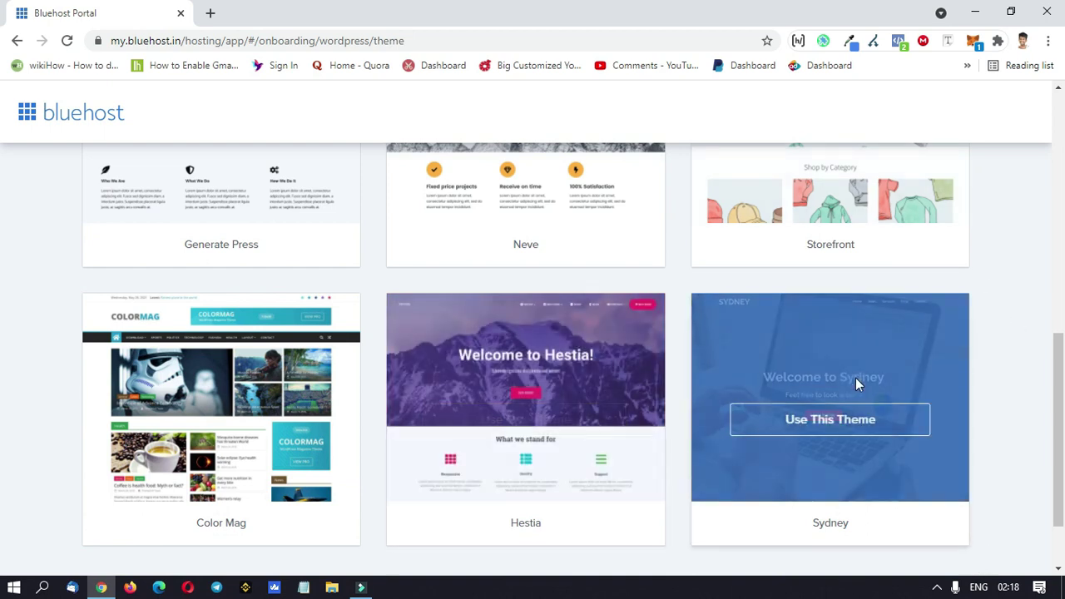
{"action": "scroll", "coordinate": [332, 308], "scroll_direction": "up", "scroll_amount": 3}
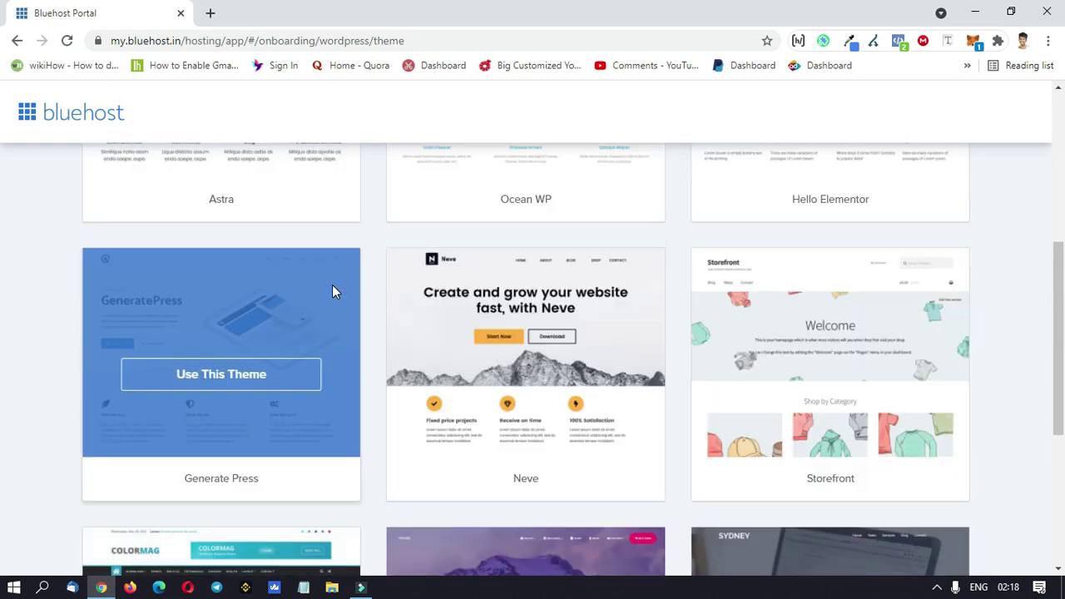
{"action": "left_click", "coordinate": [229, 377]}
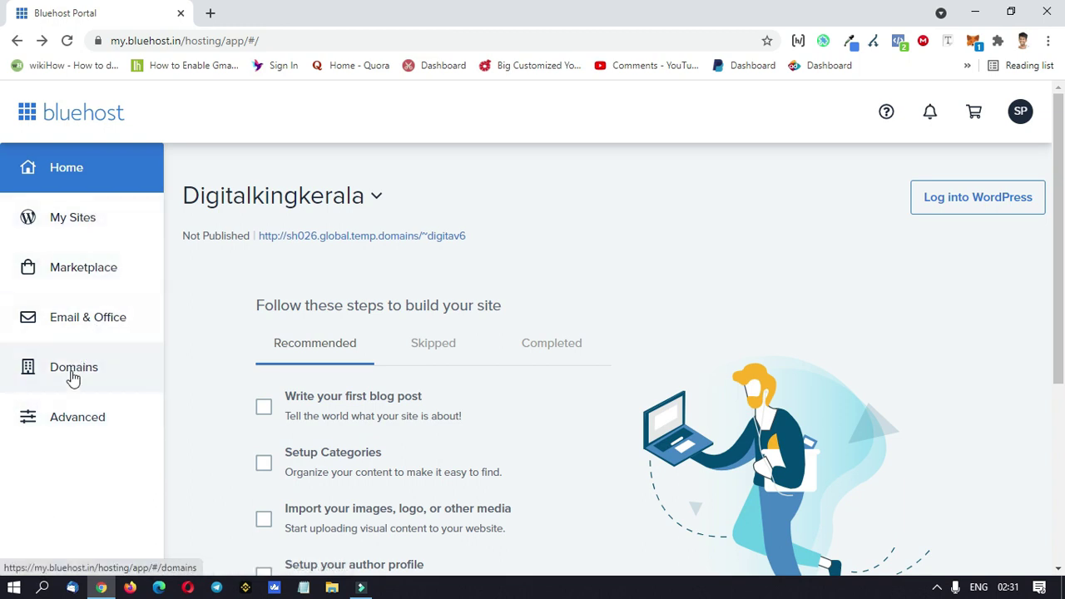
Visit My Sites, Marketplace, Email & Office and My Domains, then open Advanced for cPanel.
{"action": "left_click", "coordinate": [72, 223]}
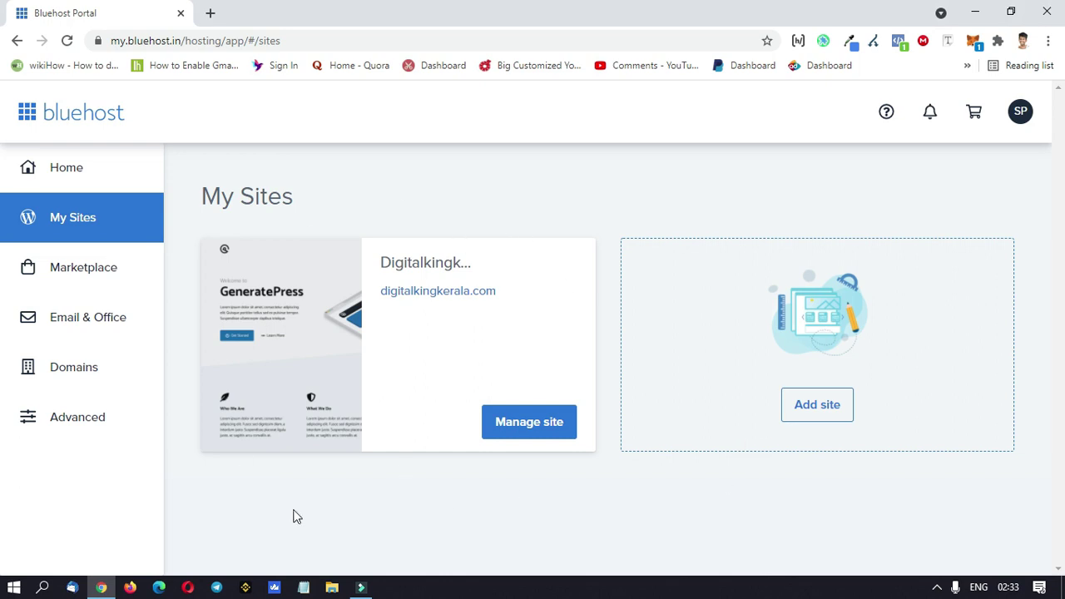
{"action": "left_click", "coordinate": [83, 273]}
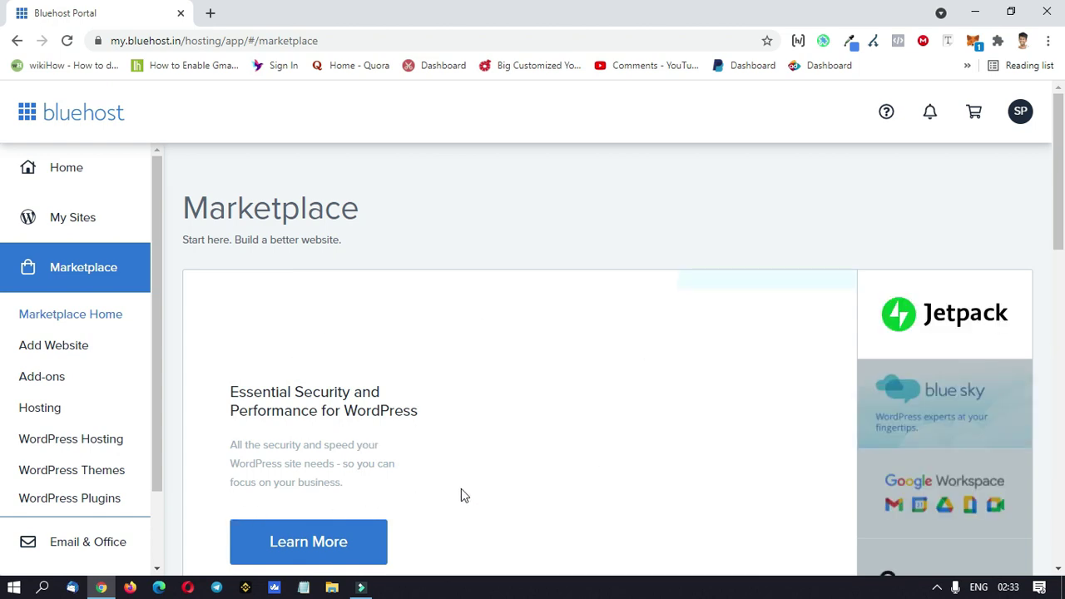
{"action": "scroll", "coordinate": [95, 485], "scroll_direction": "down", "scroll_amount": 1}
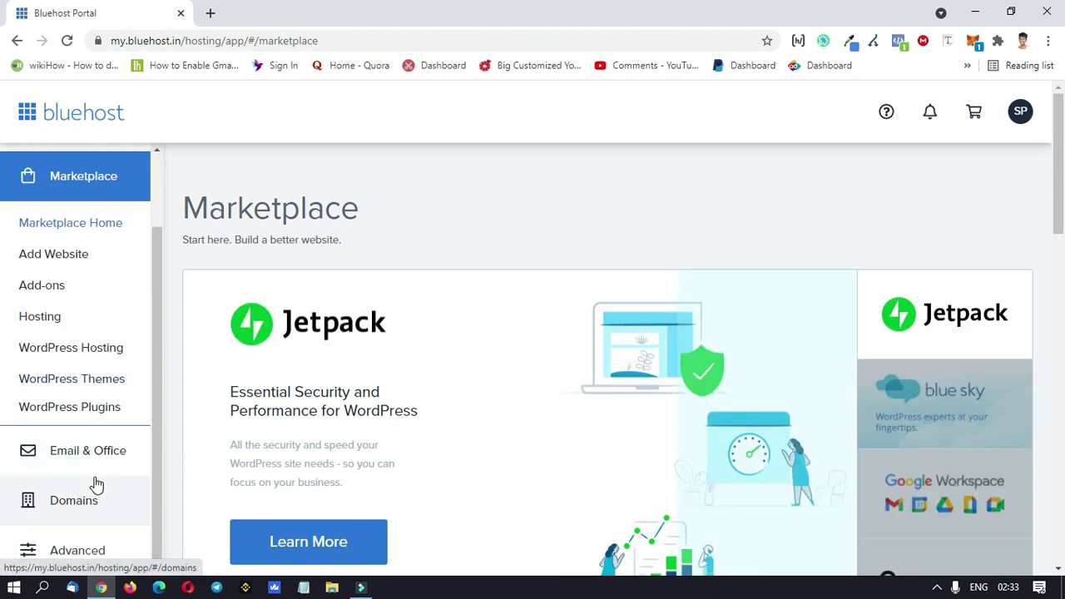
{"action": "left_click", "coordinate": [98, 450]}
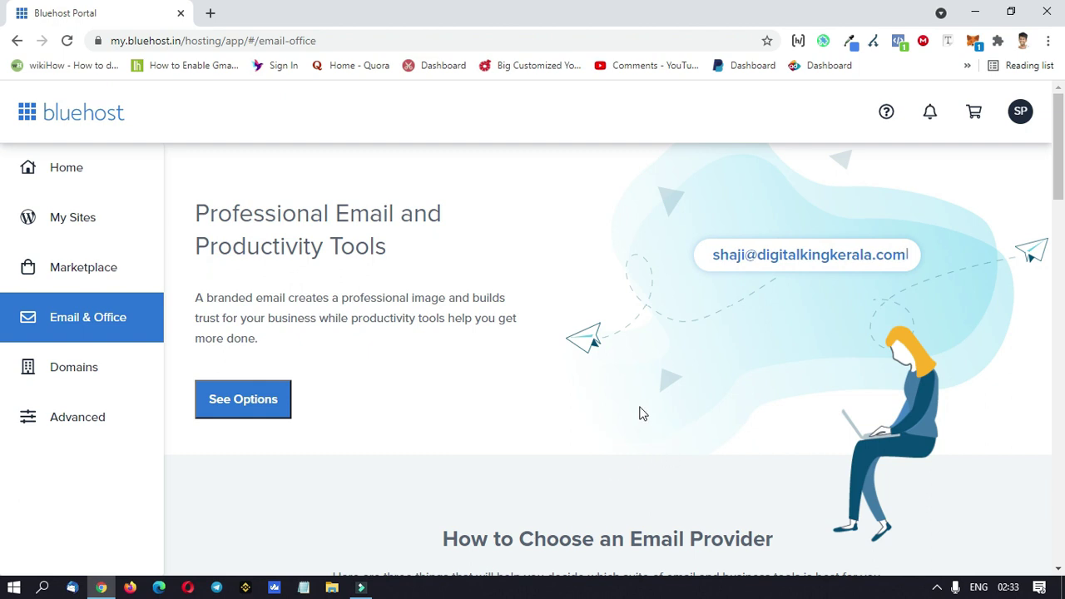
{"action": "scroll", "coordinate": [593, 450], "scroll_direction": "down", "scroll_amount": 3}
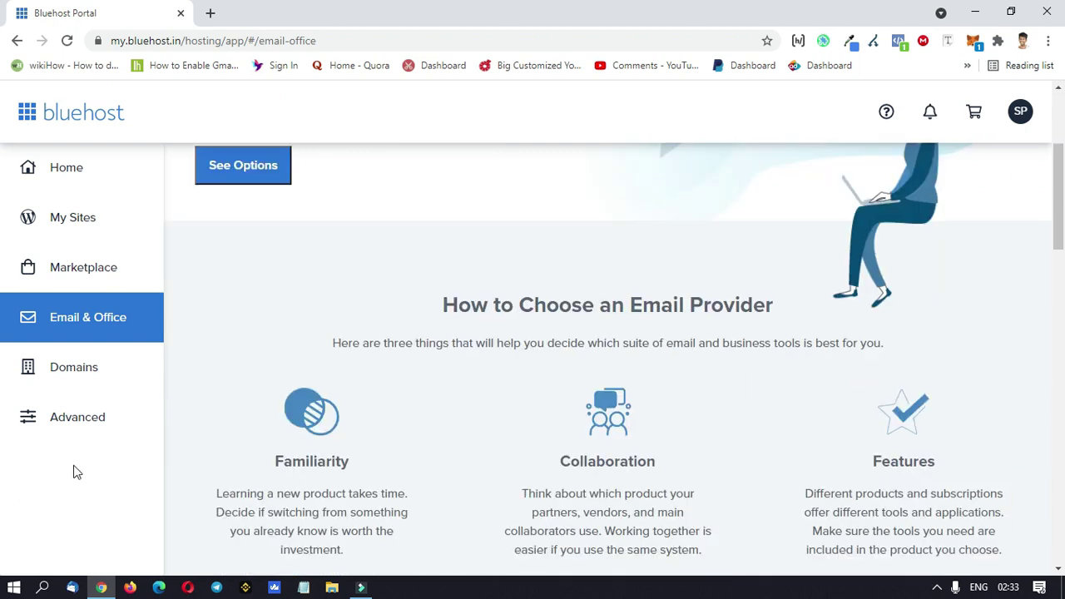
{"action": "left_click", "coordinate": [57, 373]}
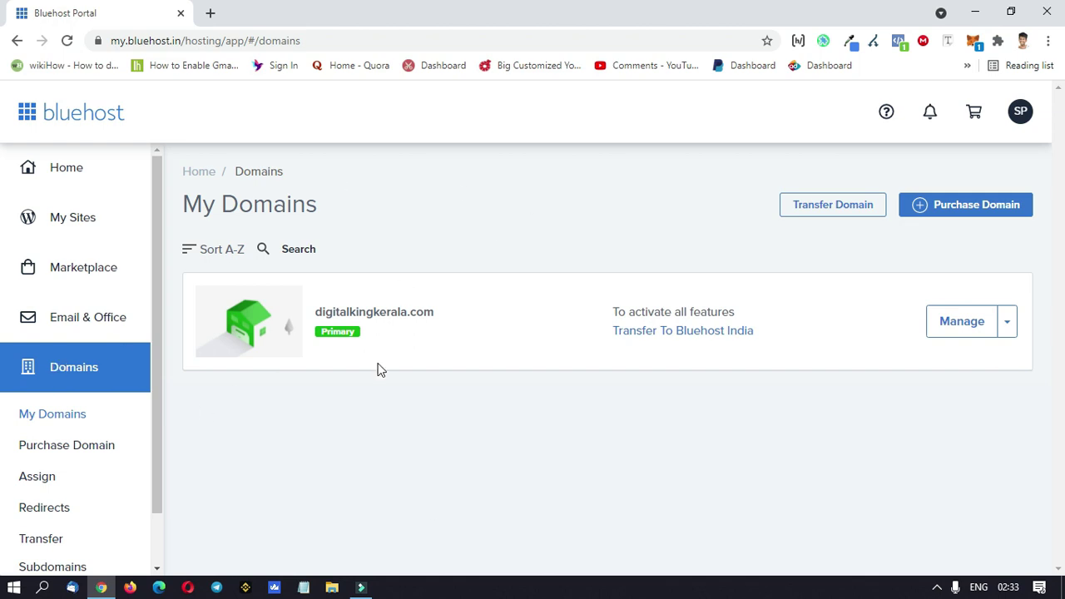
{"action": "scroll", "coordinate": [122, 488], "scroll_direction": "down", "scroll_amount": 1}
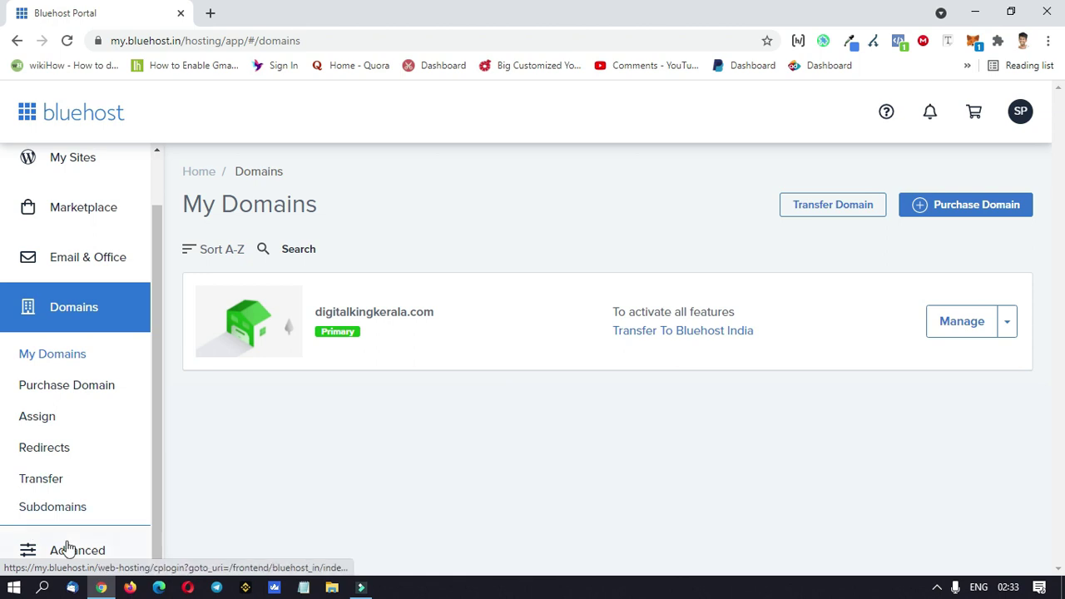
{"action": "left_click", "coordinate": [107, 553]}
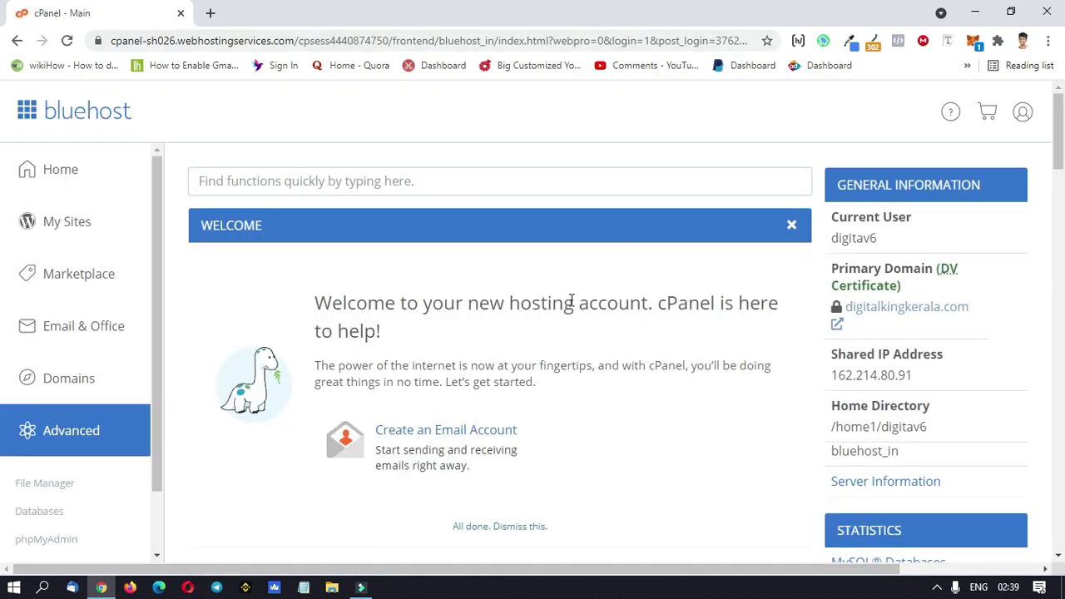
Review cPanel's Email, Databases and Metrics sections, then return to the Bluehost Home dashboard.
{"action": "scroll", "coordinate": [571, 300], "scroll_direction": "down", "scroll_amount": 4}
{"action": "scroll", "coordinate": [705, 375], "scroll_direction": "down", "scroll_amount": 1}
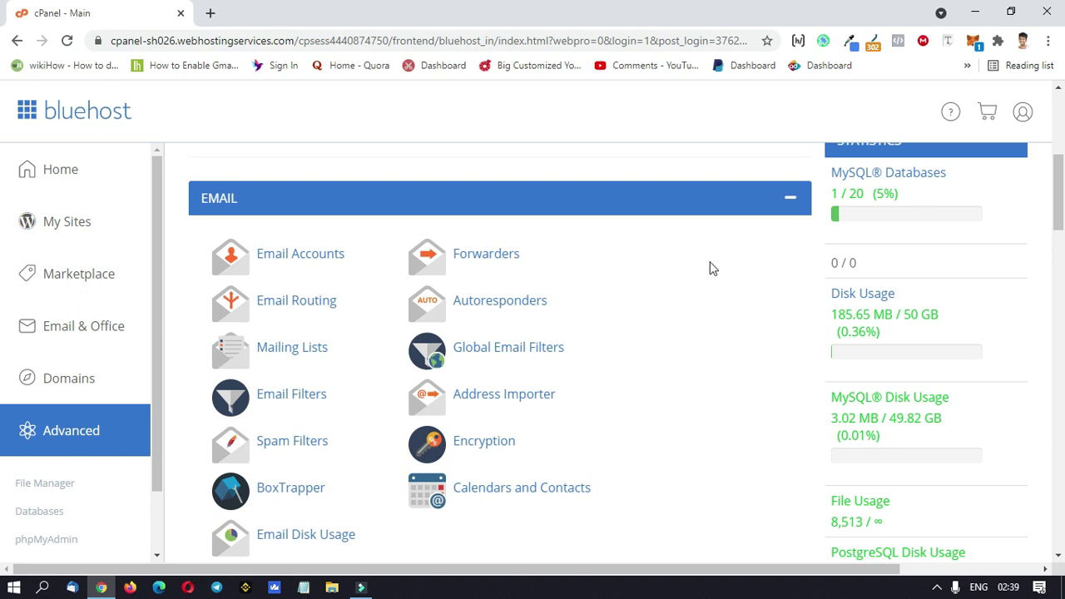
{"action": "scroll", "coordinate": [731, 441], "scroll_direction": "down", "scroll_amount": 10}
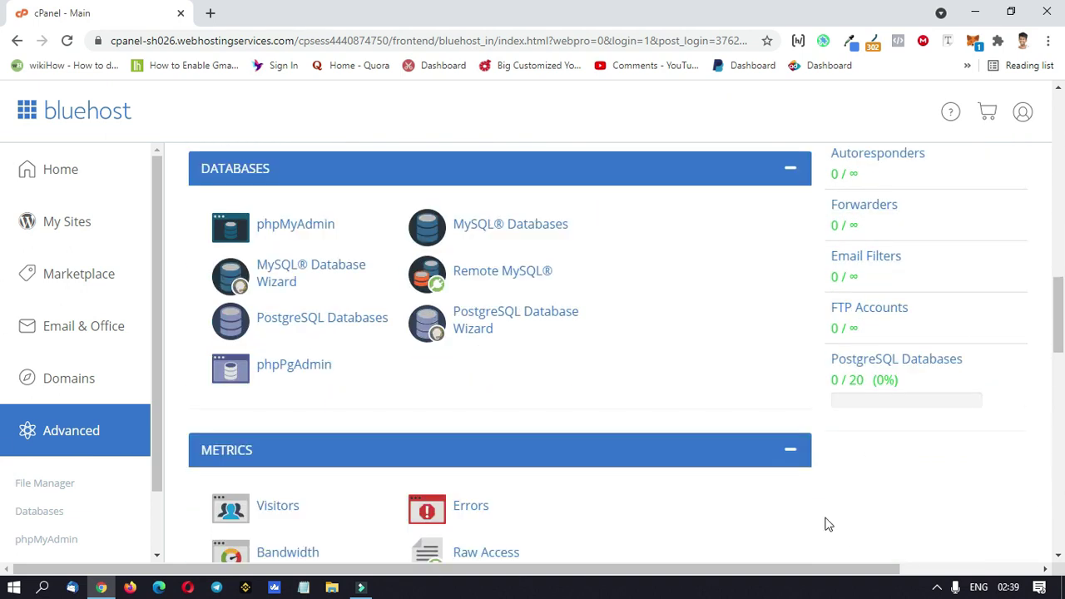
{"action": "scroll", "coordinate": [965, 426], "scroll_direction": "up", "scroll_amount": 10}
{"action": "scroll", "coordinate": [965, 425], "scroll_direction": "up", "scroll_amount": 4}
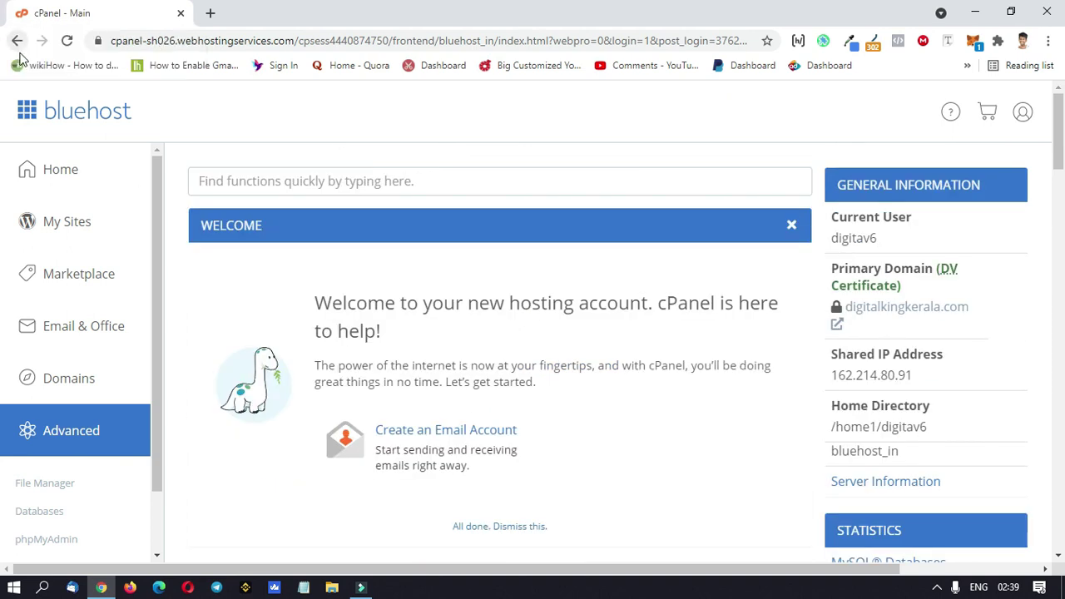
{"action": "left_click", "coordinate": [58, 175]}
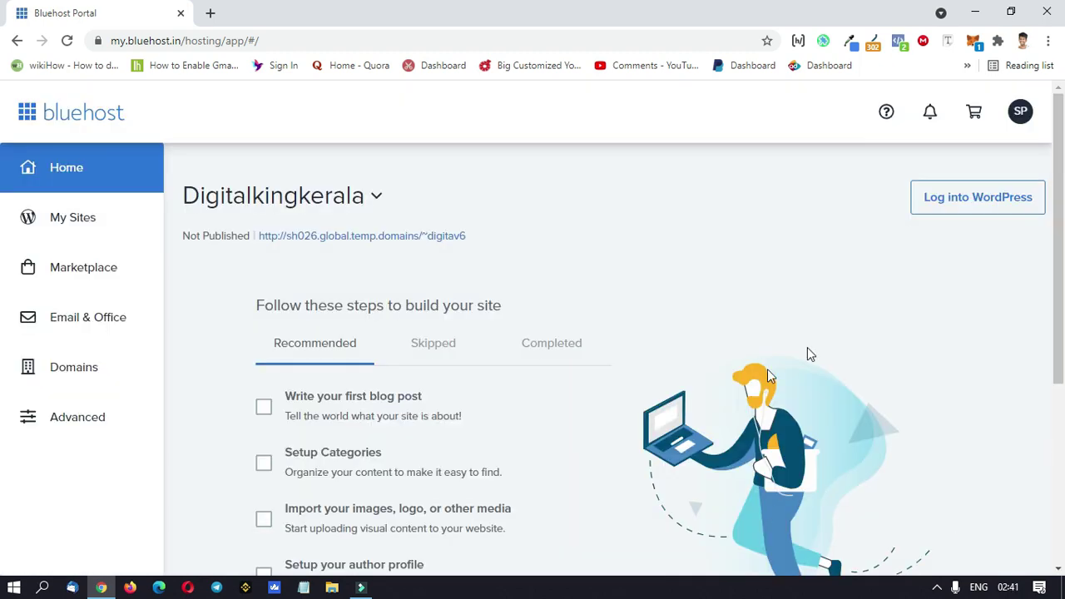
Log into the Digitalkingkerala WordPress admin and land on Bluehost's Staging page.
{"action": "left_click", "coordinate": [973, 203]}
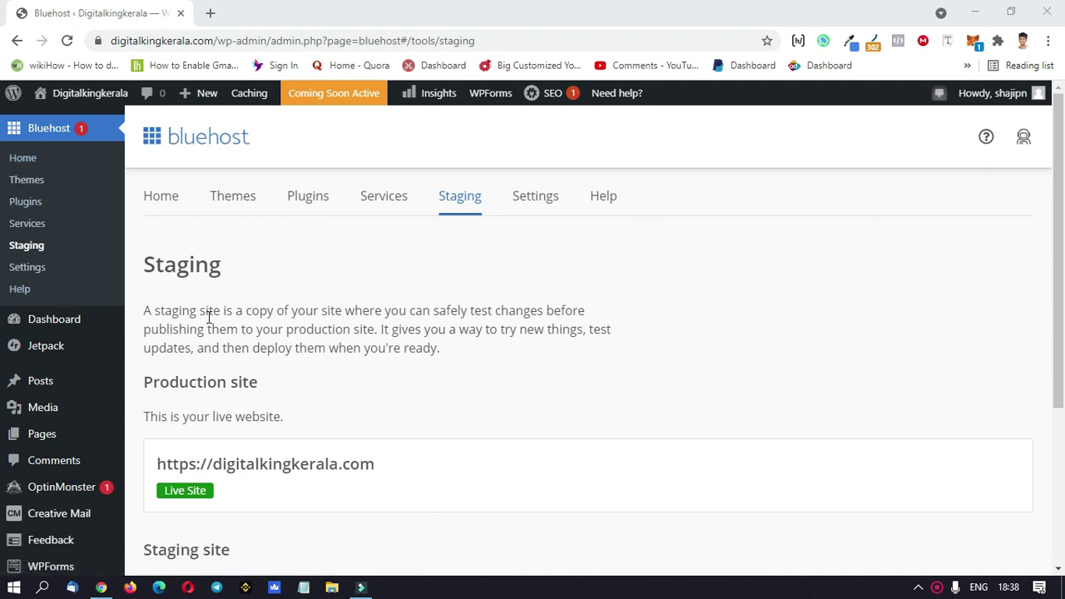
{"action": "scroll", "coordinate": [316, 348], "scroll_direction": "down", "scroll_amount": 3}
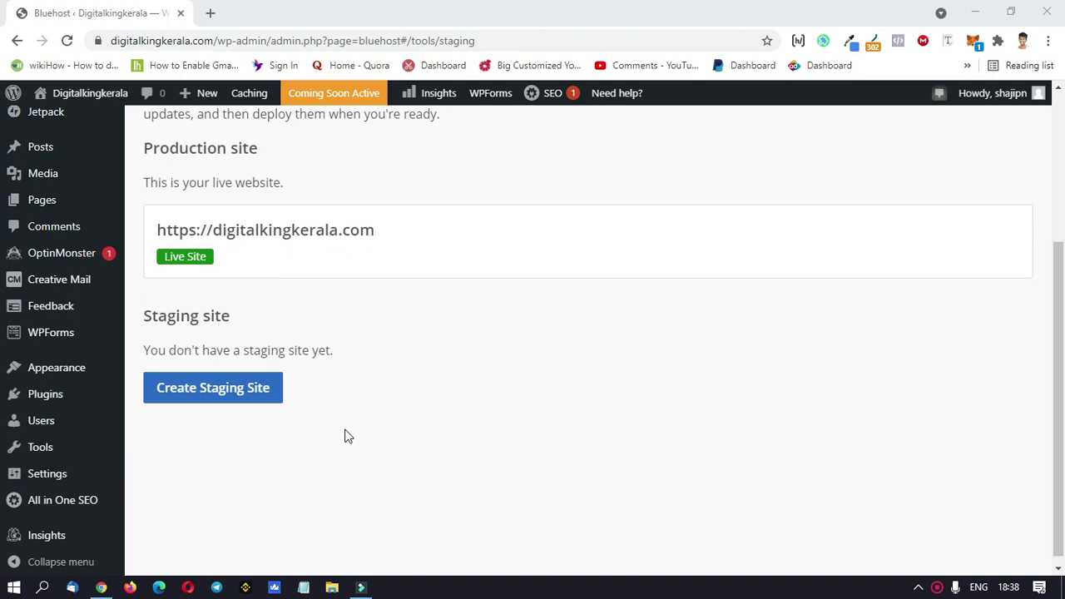
{"action": "scroll", "coordinate": [242, 253], "scroll_direction": "up", "scroll_amount": 1}
{"action": "left_click_drag", "start_coordinate": [156, 310], "coordinate": [397, 325]}
{"action": "scroll", "coordinate": [374, 401], "scroll_direction": "up", "scroll_amount": 2}
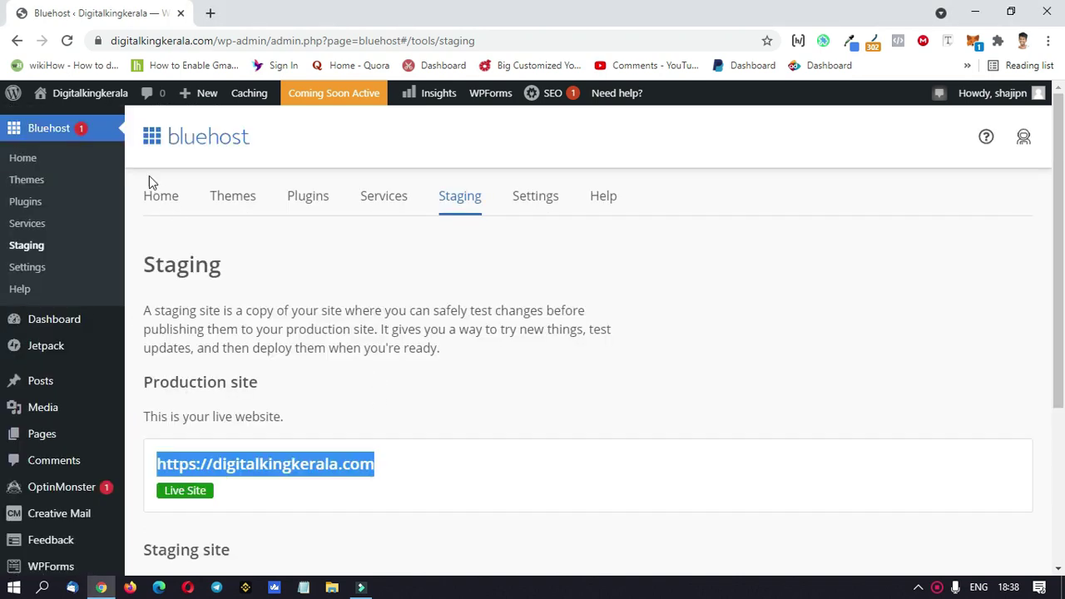
Switch to the Bluehost Home welcome page and review its getting-started options.
{"action": "left_click", "coordinate": [161, 198]}
{"action": "scroll", "coordinate": [288, 364], "scroll_direction": "down", "scroll_amount": 2}
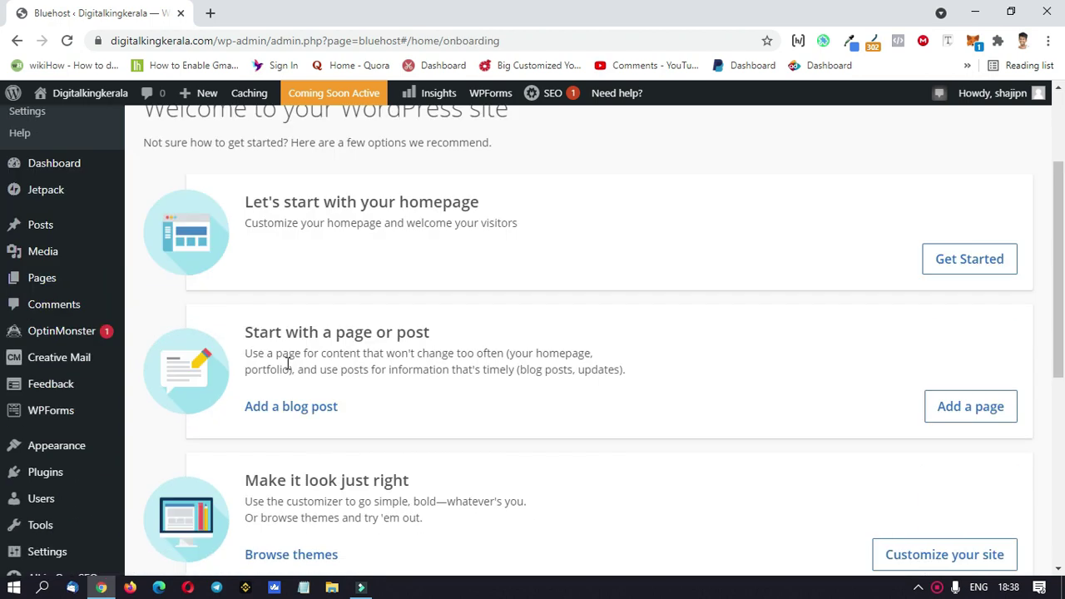
{"action": "scroll", "coordinate": [288, 363], "scroll_direction": "down", "scroll_amount": 3}
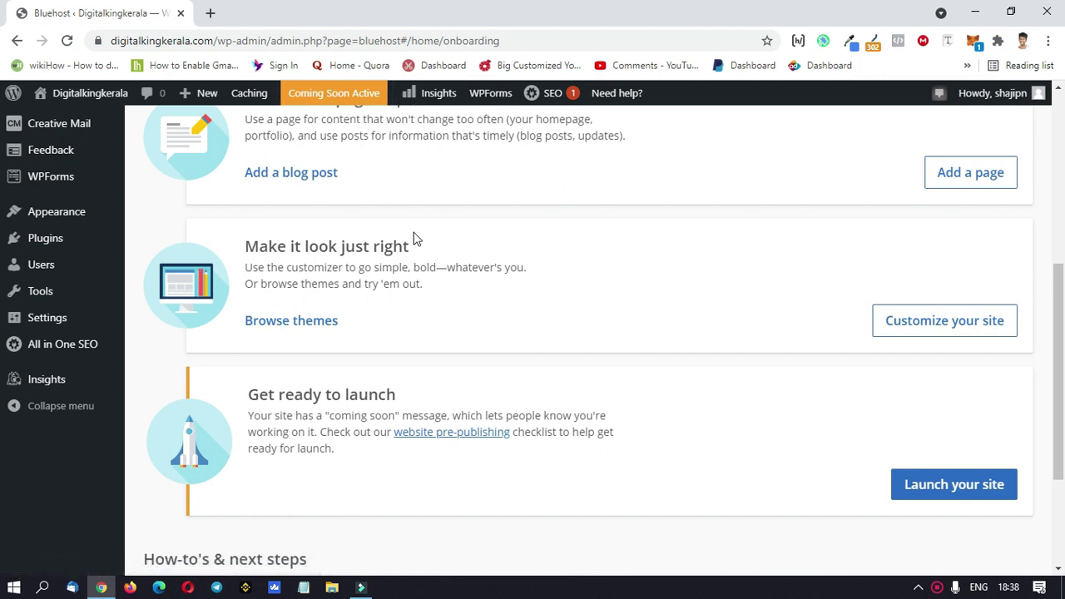
{"action": "scroll", "coordinate": [58, 281], "scroll_direction": "up", "scroll_amount": 2}
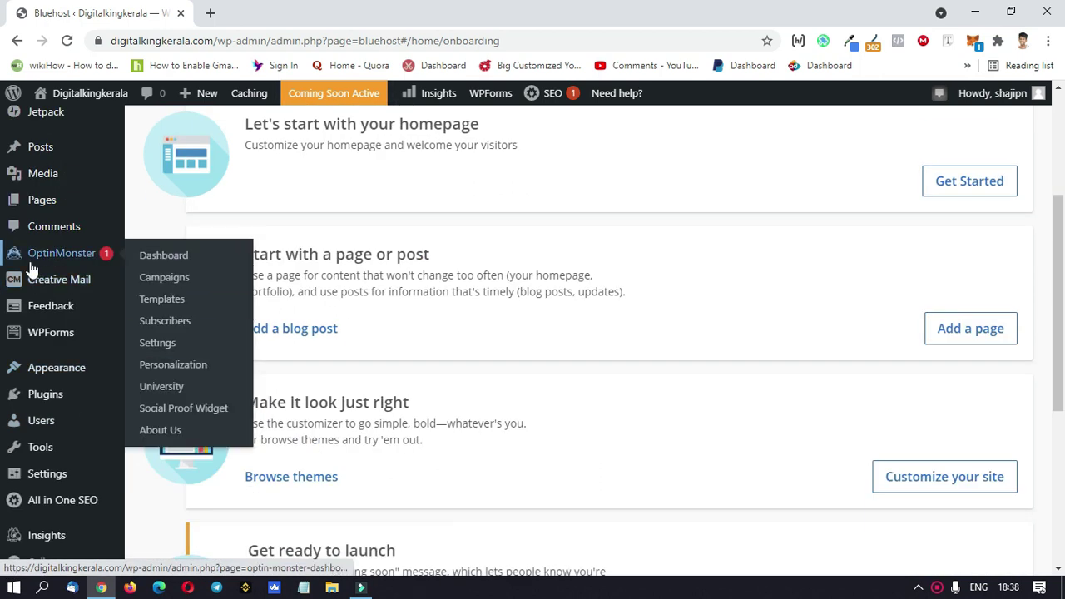
{"action": "scroll", "coordinate": [32, 267], "scroll_direction": "up", "scroll_amount": 1}
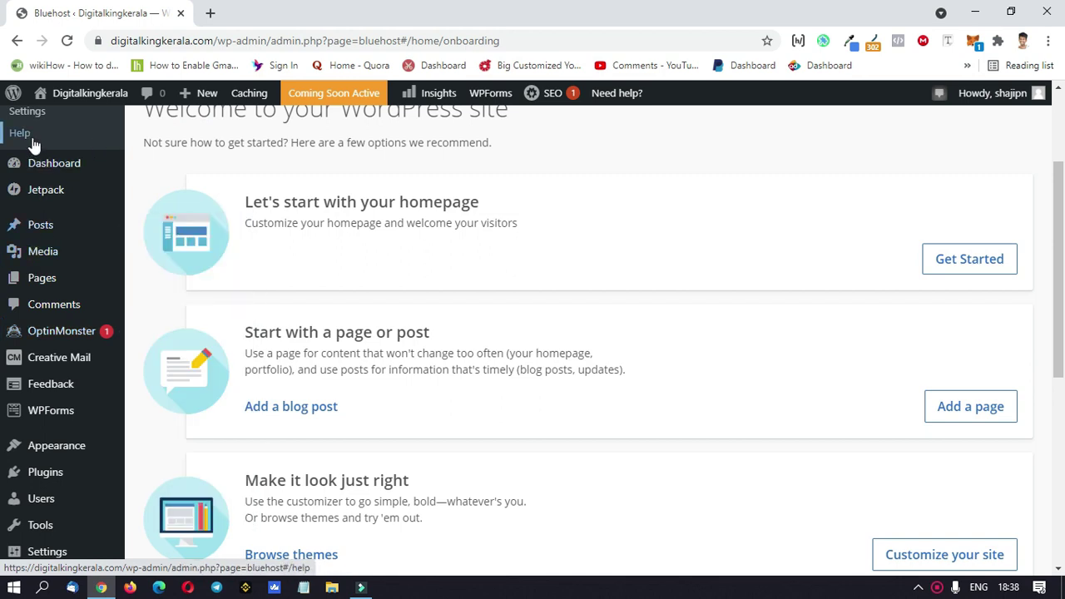
{"action": "mouse_move", "coordinate": [66, 441]}
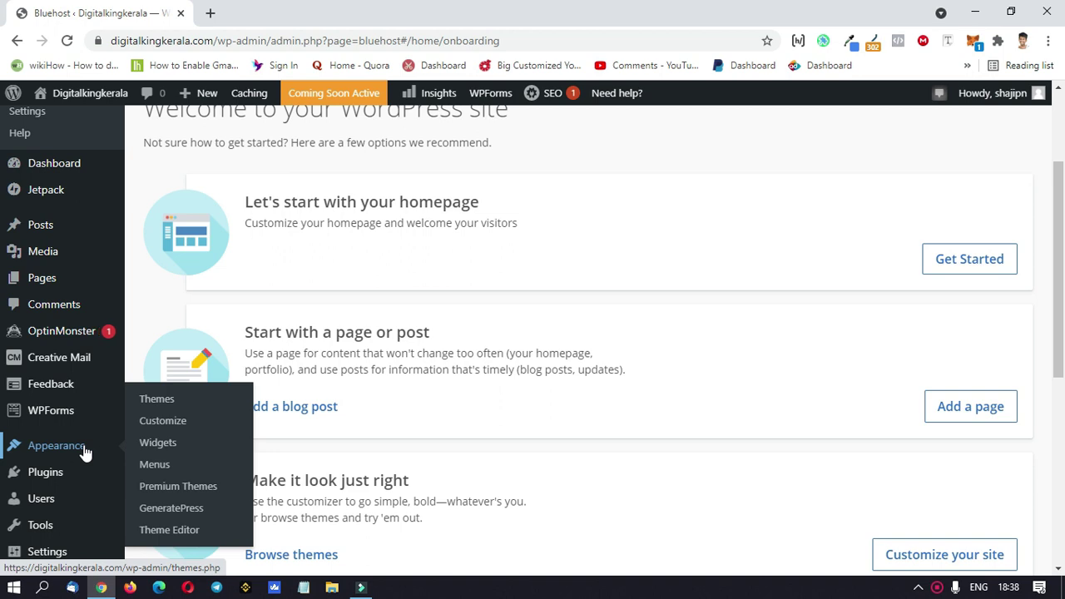
Review the GeneratePress customizer's Site Identity, Layout and Colors sections, then close the customizer.
{"action": "left_click", "coordinate": [191, 427]}
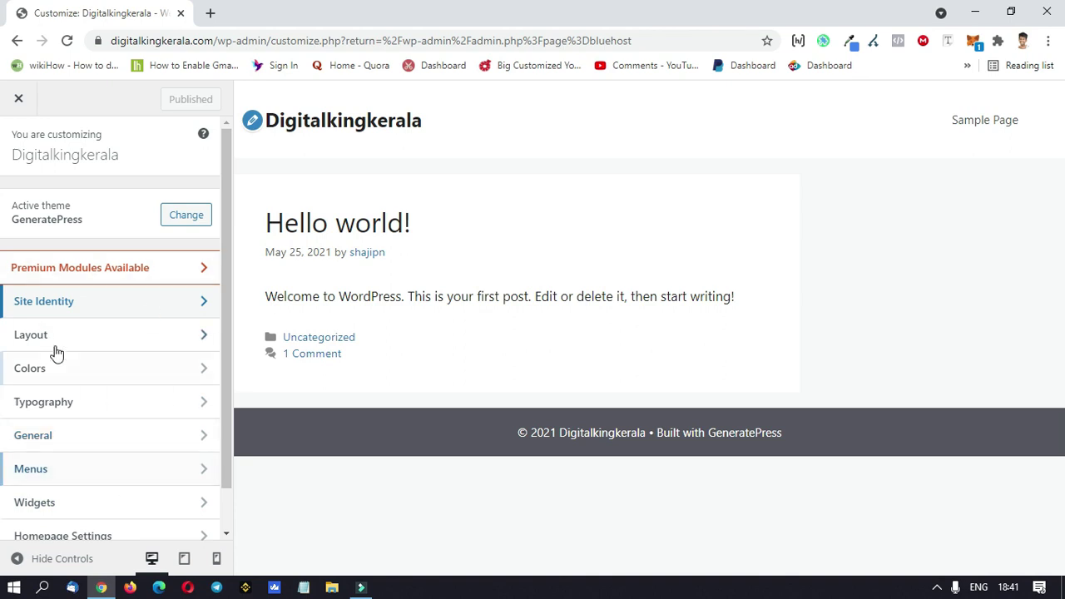
{"action": "left_click", "coordinate": [66, 314]}
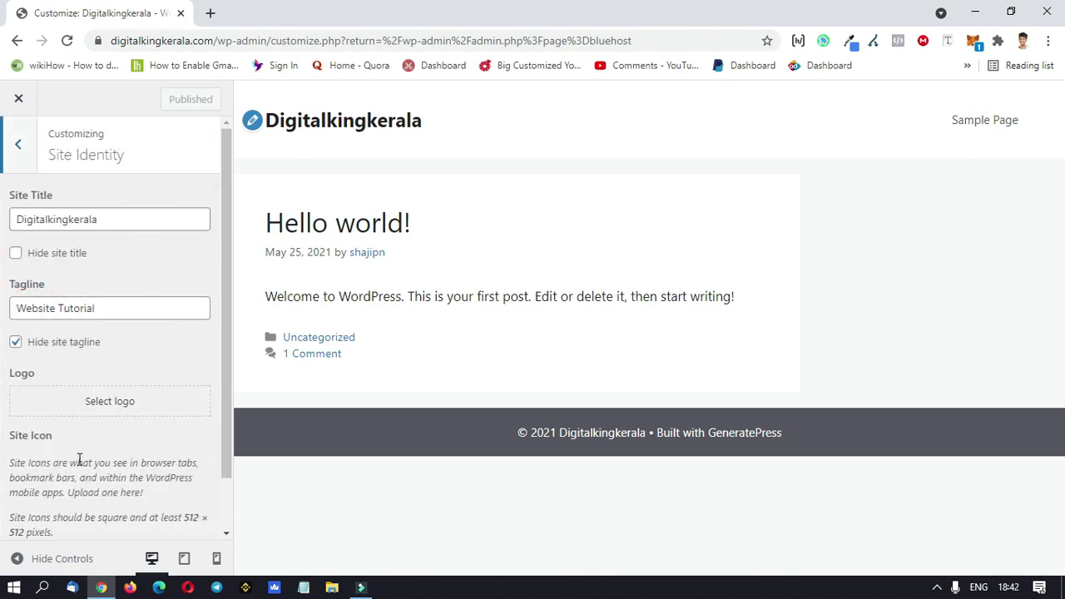
{"action": "left_click", "coordinate": [21, 145]}
{"action": "left_click", "coordinate": [64, 334]}
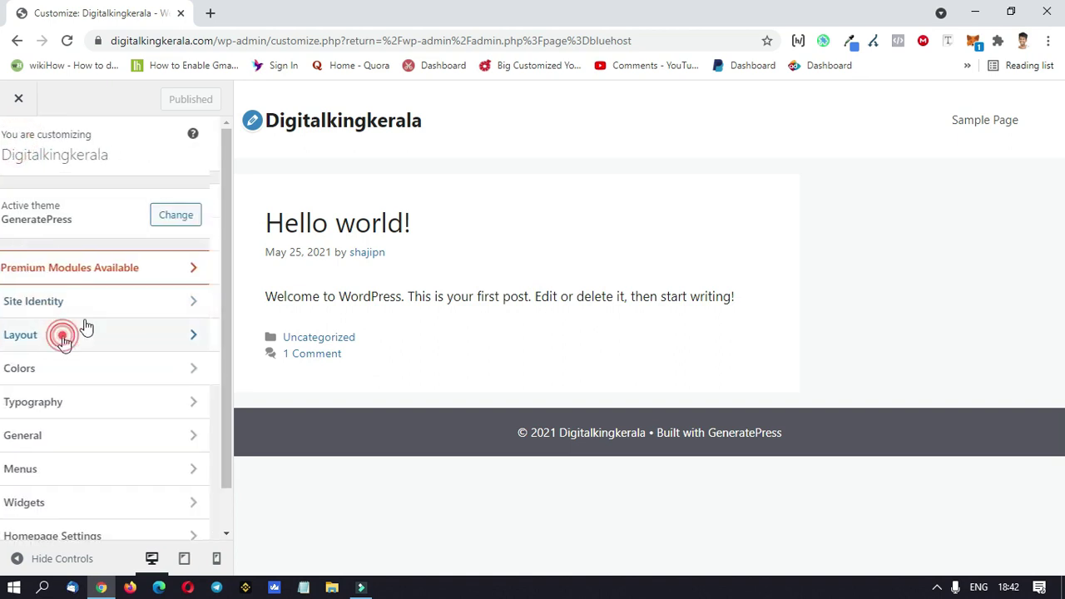
{"action": "left_click", "coordinate": [18, 148]}
{"action": "left_click", "coordinate": [17, 370]}
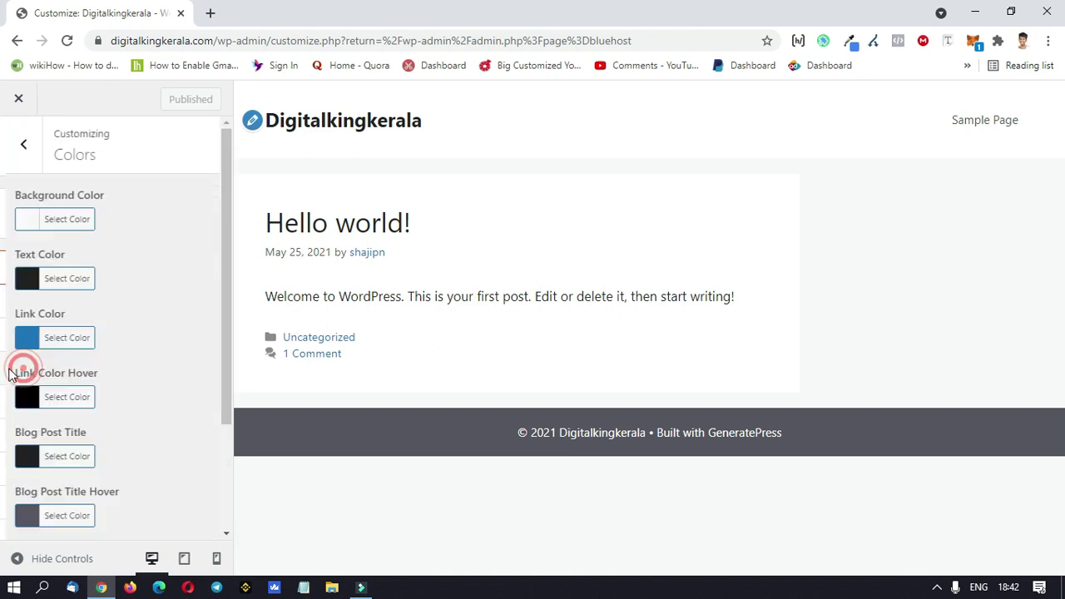
{"action": "left_click", "coordinate": [11, 160]}
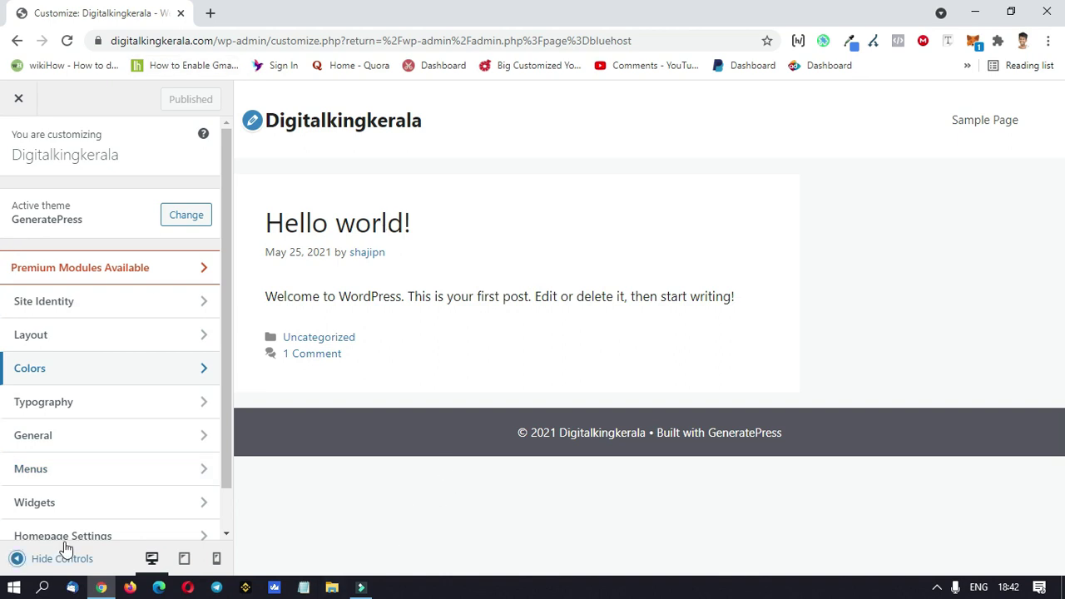
{"action": "left_click", "coordinate": [18, 98]}
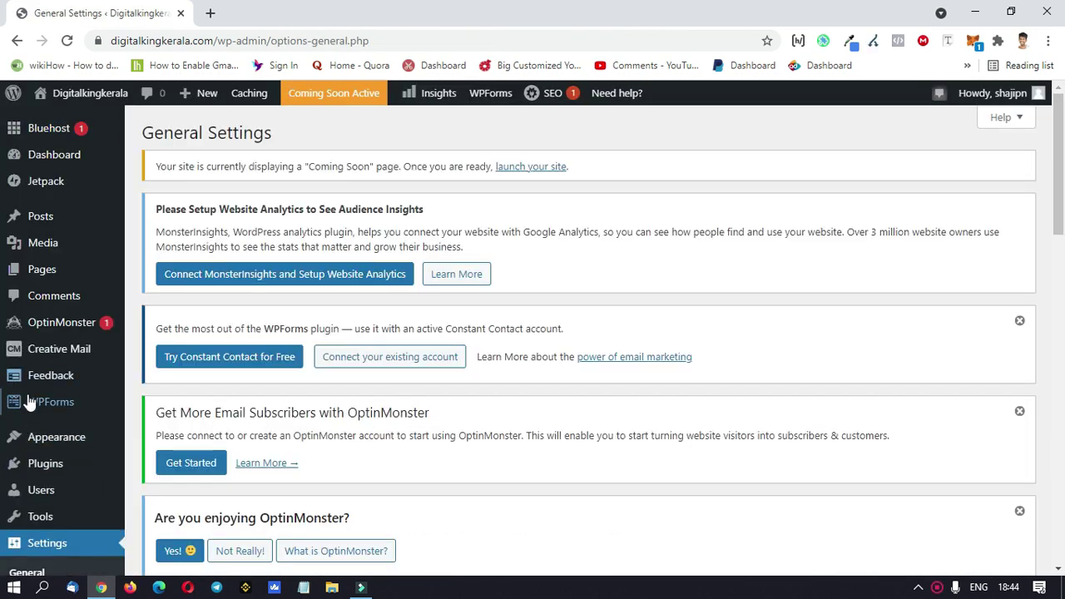
Check General Settings (title Digitalkingkerala, tagline Website Tutorial), then go to Permalink Settings.
{"action": "scroll", "coordinate": [46, 543], "scroll_direction": "down", "scroll_amount": 1}
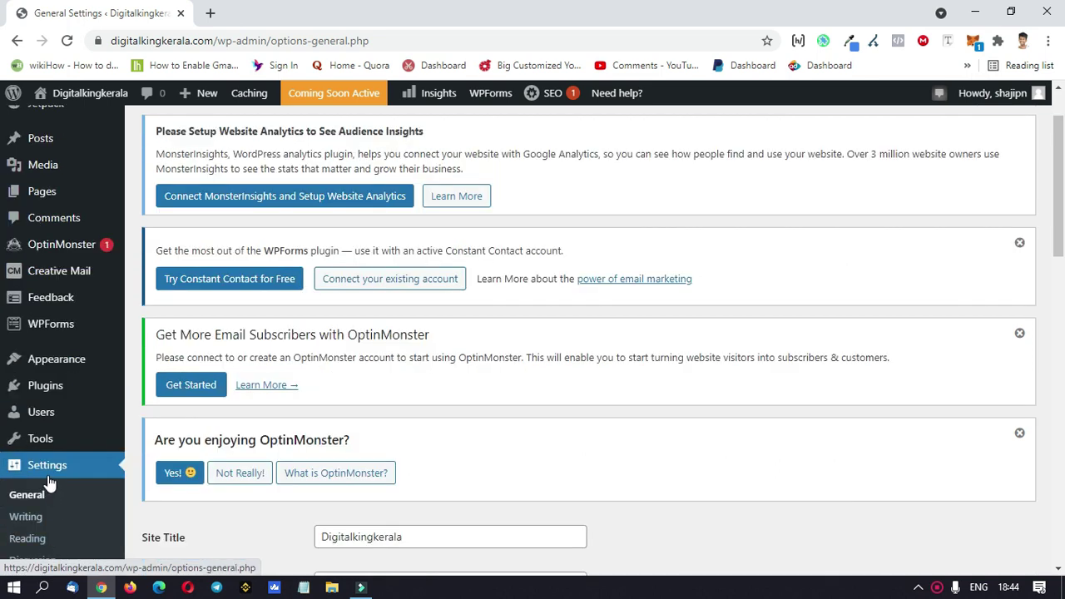
{"action": "scroll", "coordinate": [50, 483], "scroll_direction": "down", "scroll_amount": 1}
{"action": "scroll", "coordinate": [66, 437], "scroll_direction": "down", "scroll_amount": 1}
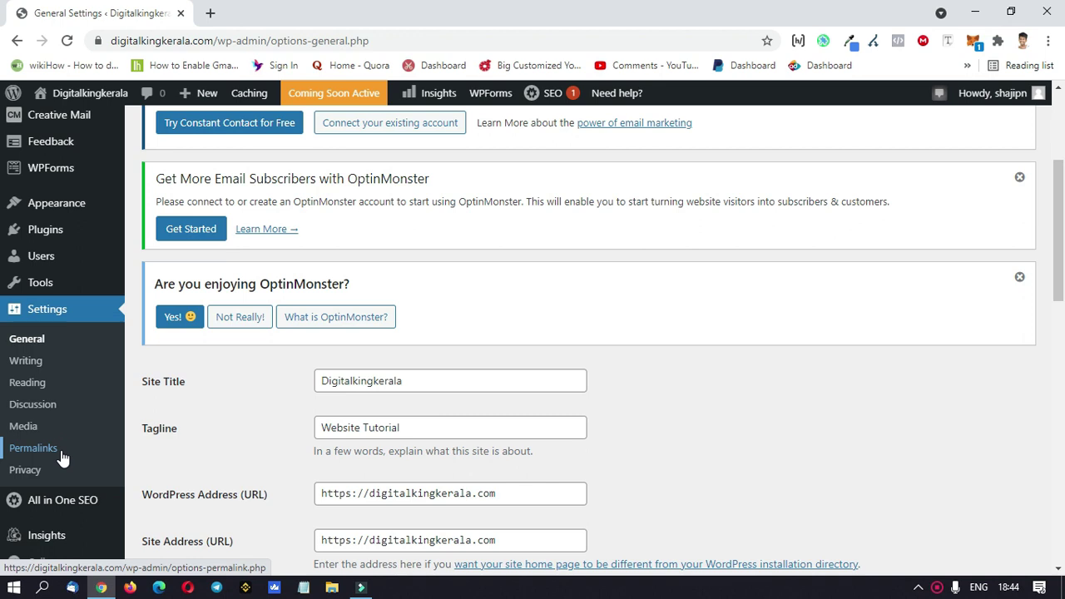
{"action": "left_click", "coordinate": [63, 457]}
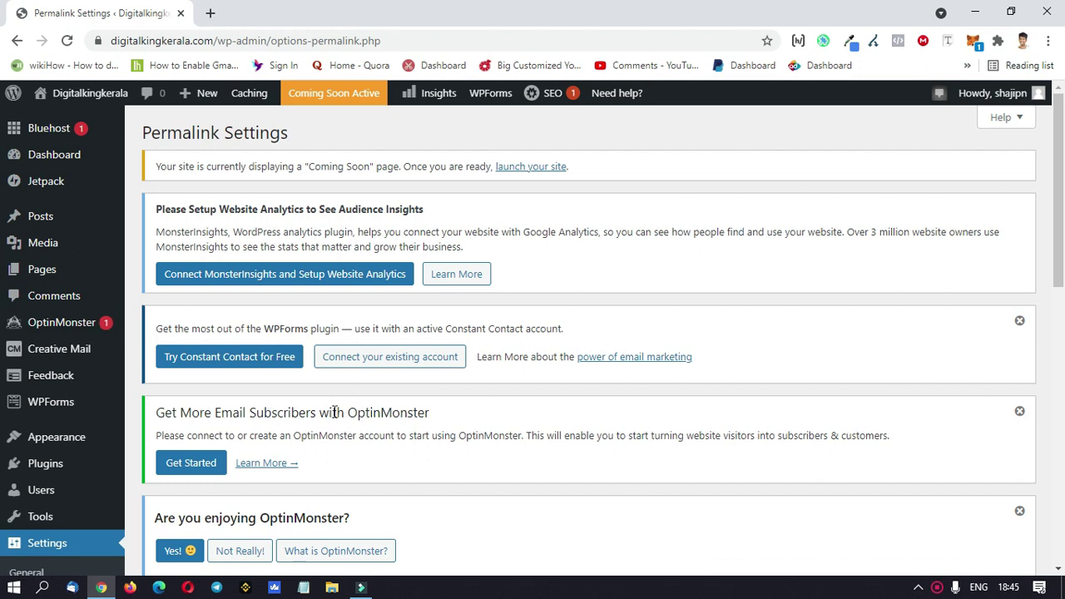
Choose the Post name permalink structure (/%postname%/) under Common Settings.
{"action": "scroll", "coordinate": [354, 408], "scroll_direction": "down", "scroll_amount": 5}
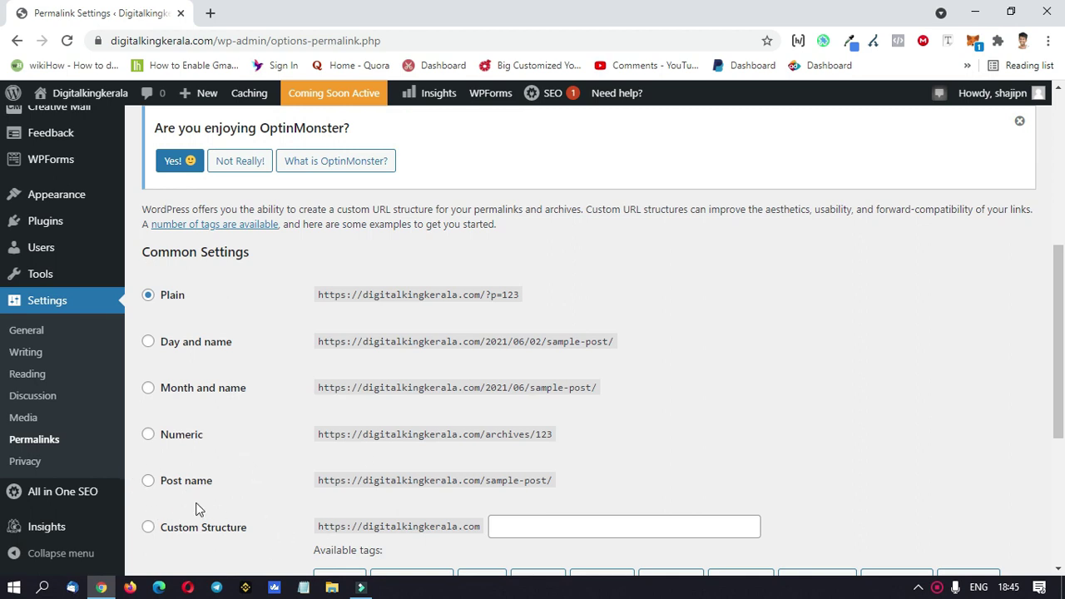
{"action": "left_click", "coordinate": [150, 481]}
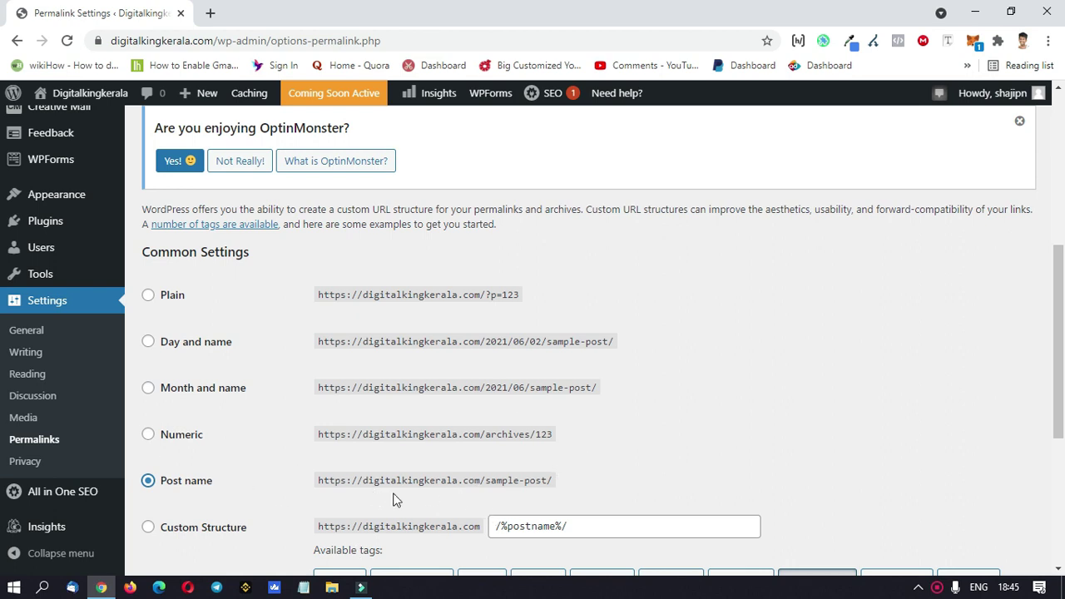
{"action": "scroll", "coordinate": [702, 244], "scroll_direction": "down", "scroll_amount": 4}
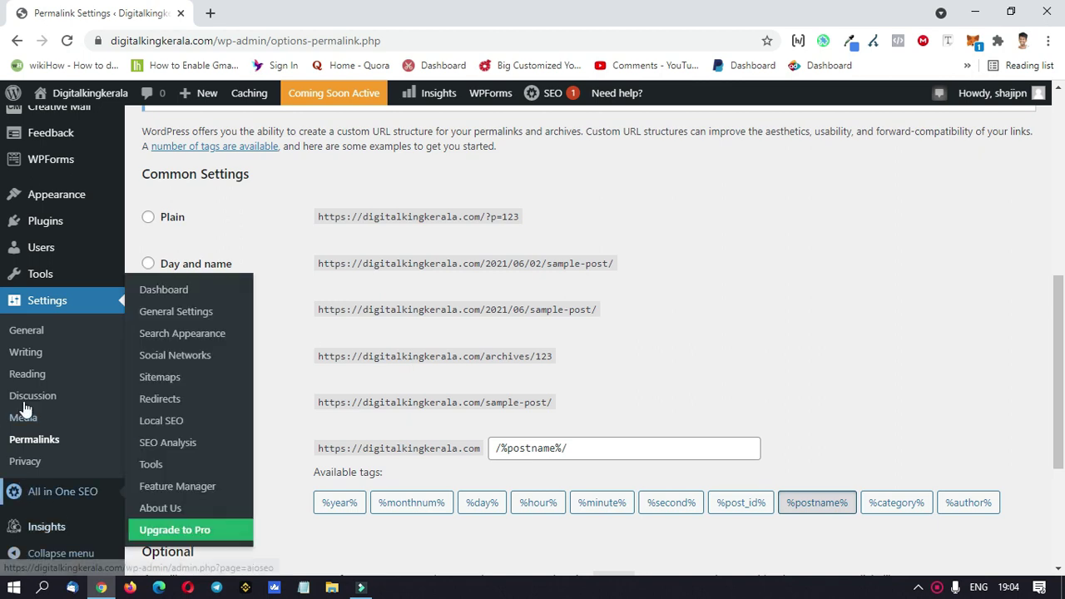
In Reading Settings, try a static homepage and check the Posts page choices.
{"action": "left_click", "coordinate": [32, 381]}
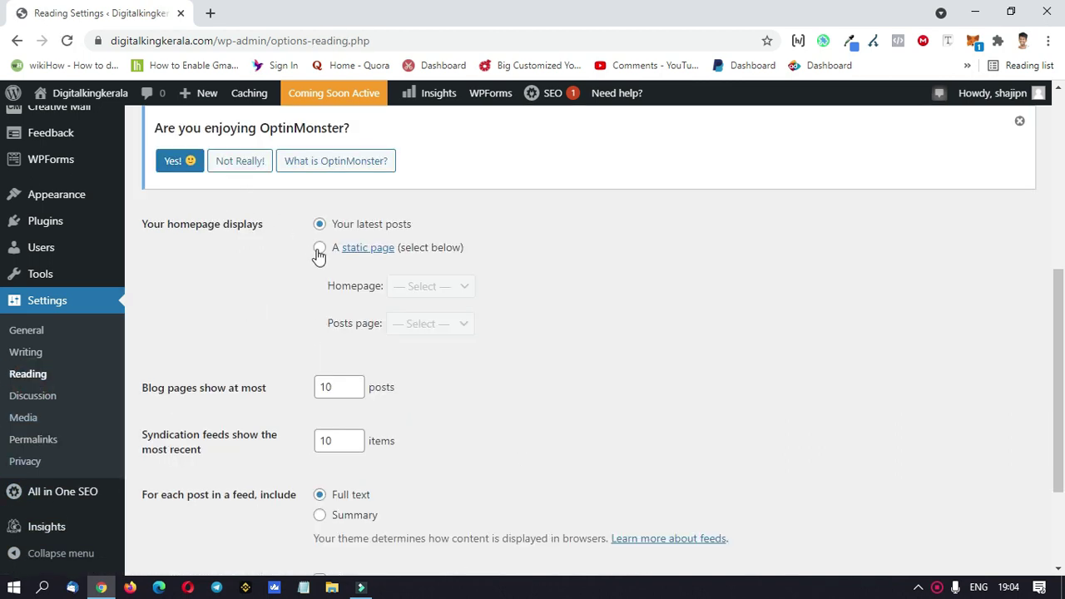
{"action": "left_click", "coordinate": [319, 250]}
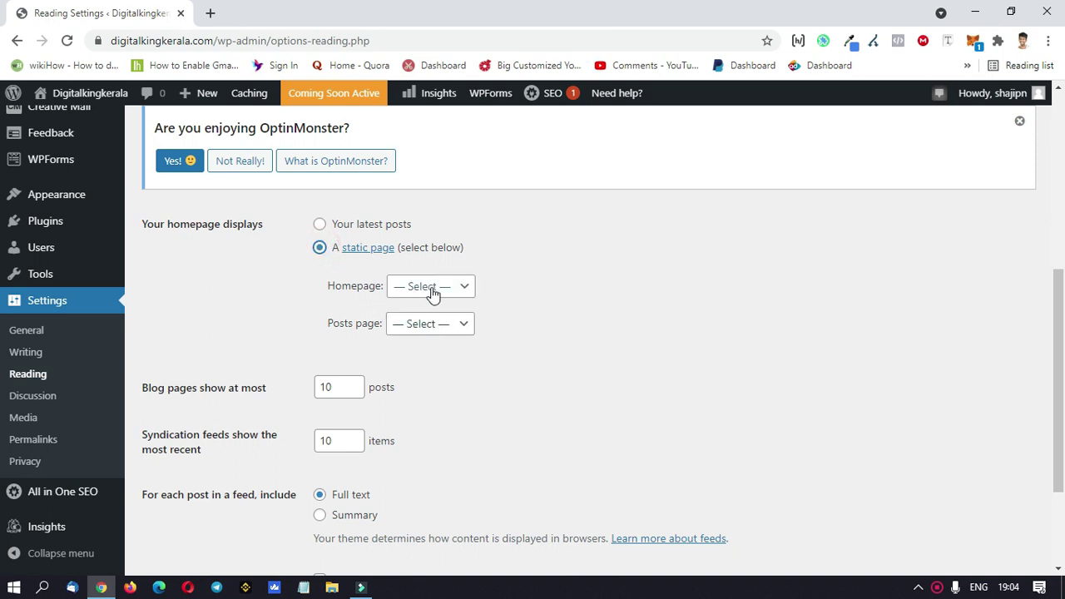
{"action": "left_click", "coordinate": [467, 332]}
{"action": "left_click", "coordinate": [466, 326]}
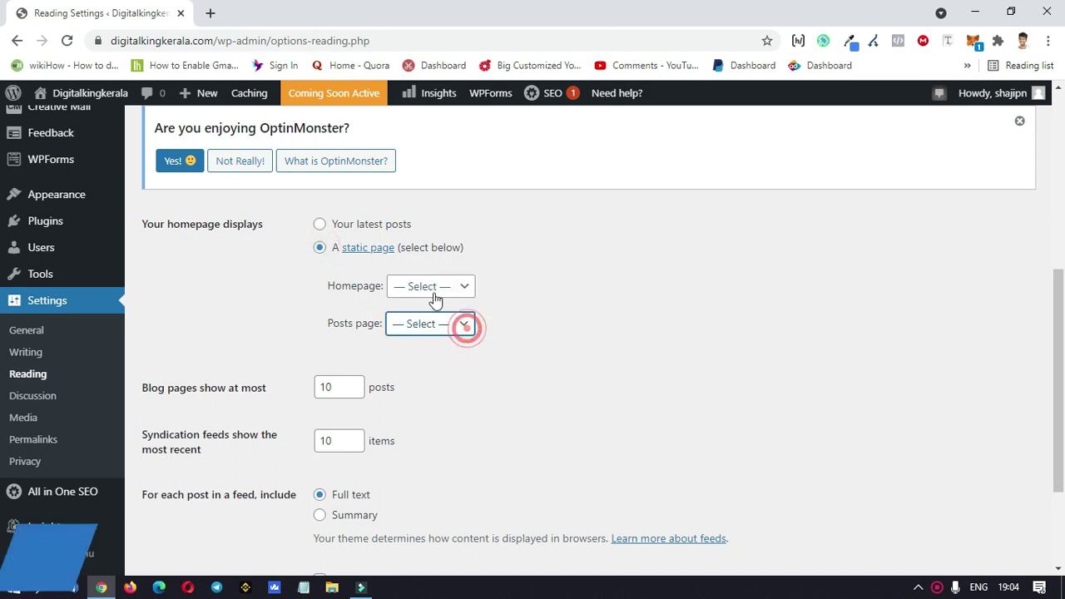
{"action": "scroll", "coordinate": [434, 303], "scroll_direction": "down", "scroll_amount": 1}
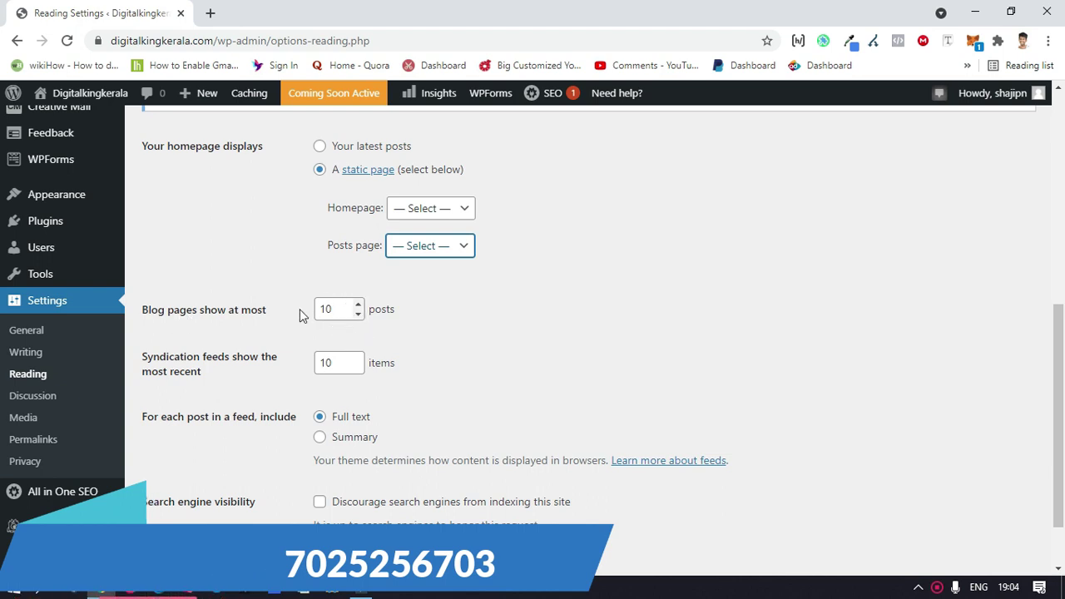
Try lowering Blog pages show at most from 10 to 6 posts.
{"action": "left_click", "coordinate": [362, 315]}
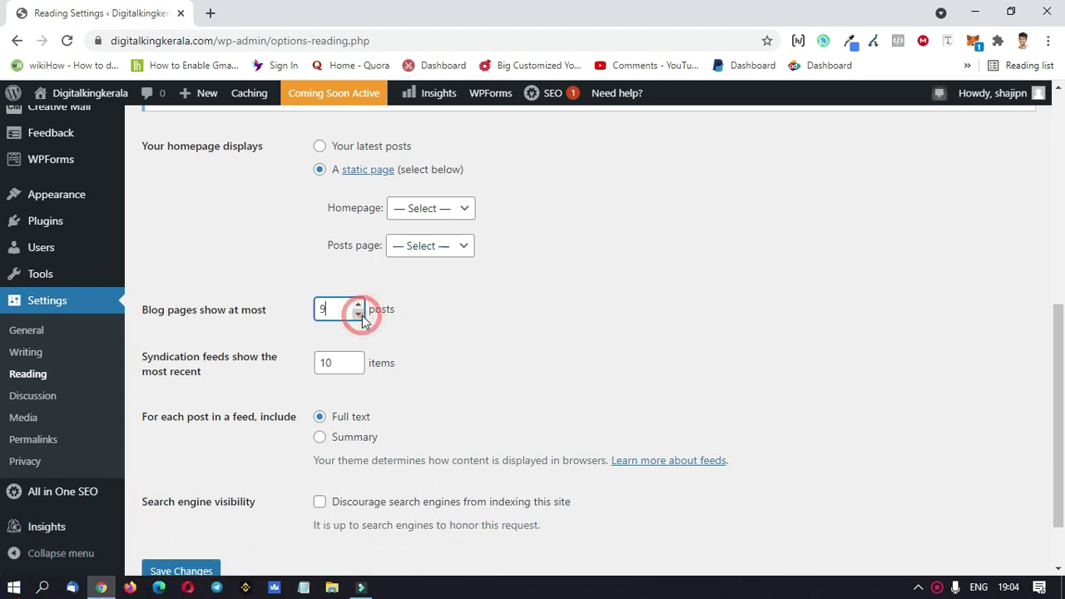
{"action": "left_click", "coordinate": [362, 315]}
{"action": "left_click", "coordinate": [362, 316]}
{"action": "left_click", "coordinate": [362, 316]}
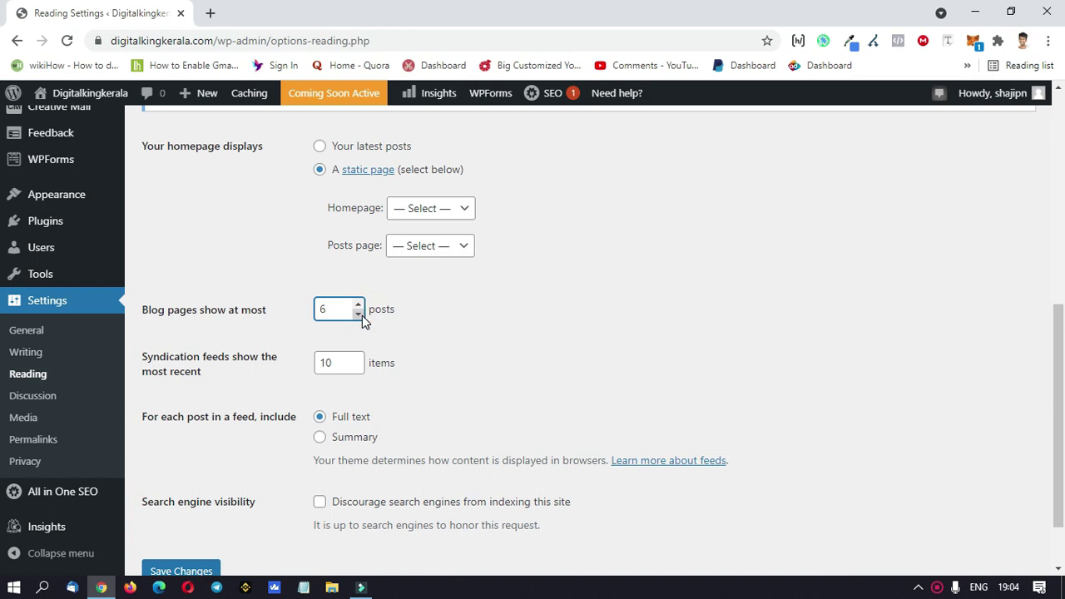
{"action": "scroll", "coordinate": [362, 316], "scroll_direction": "down", "scroll_amount": 1}
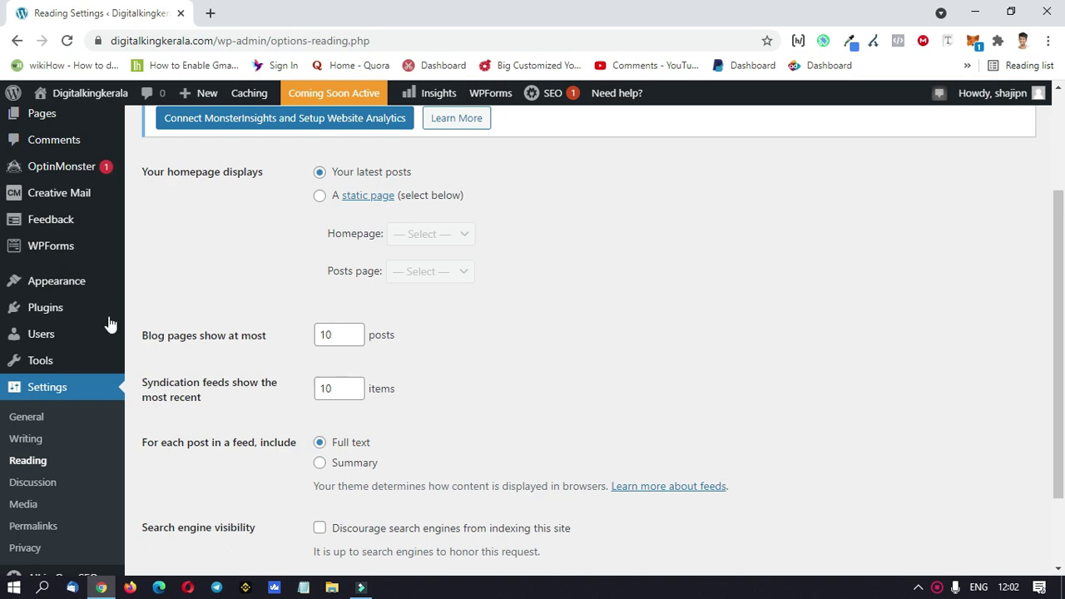
Browse featured plugins like Classic Editor and Akismet, then view the Installed Plugins list.
{"action": "mouse_move", "coordinate": [72, 322]}
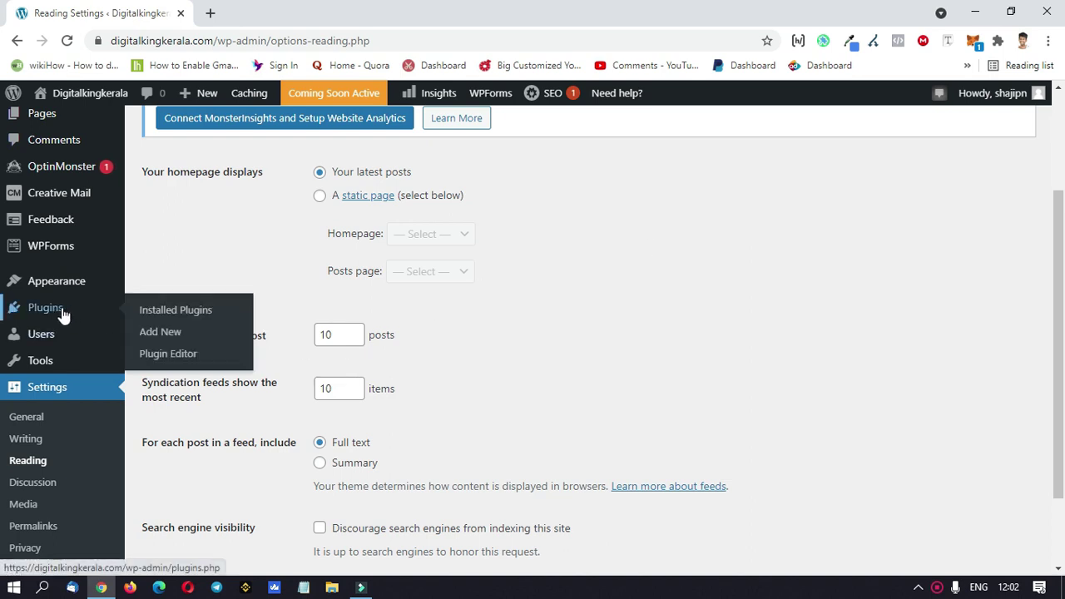
{"action": "left_click", "coordinate": [152, 338]}
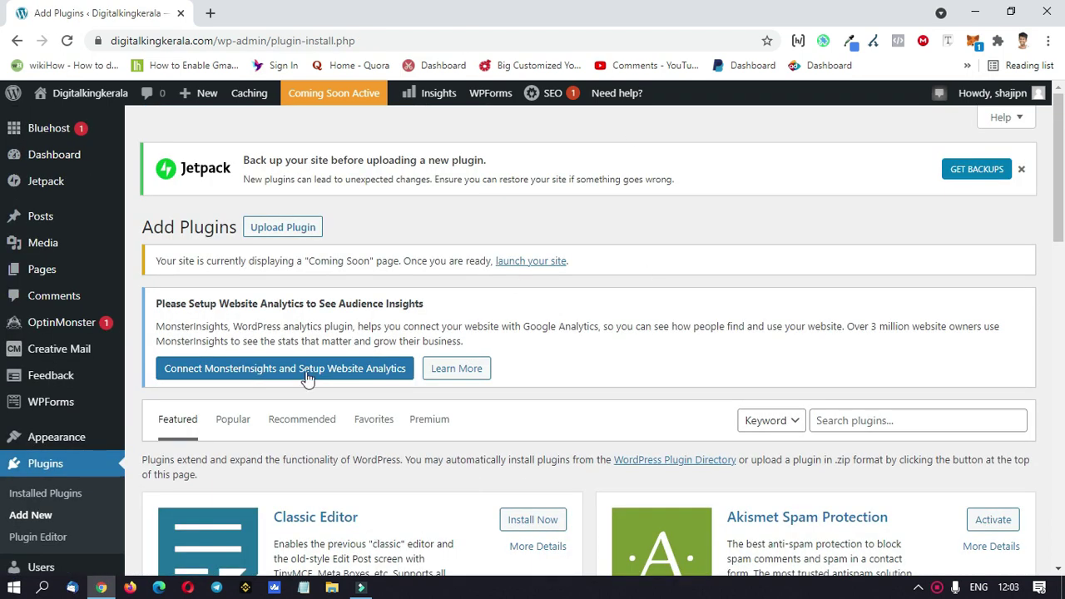
{"action": "scroll", "coordinate": [308, 379], "scroll_direction": "down", "scroll_amount": 3}
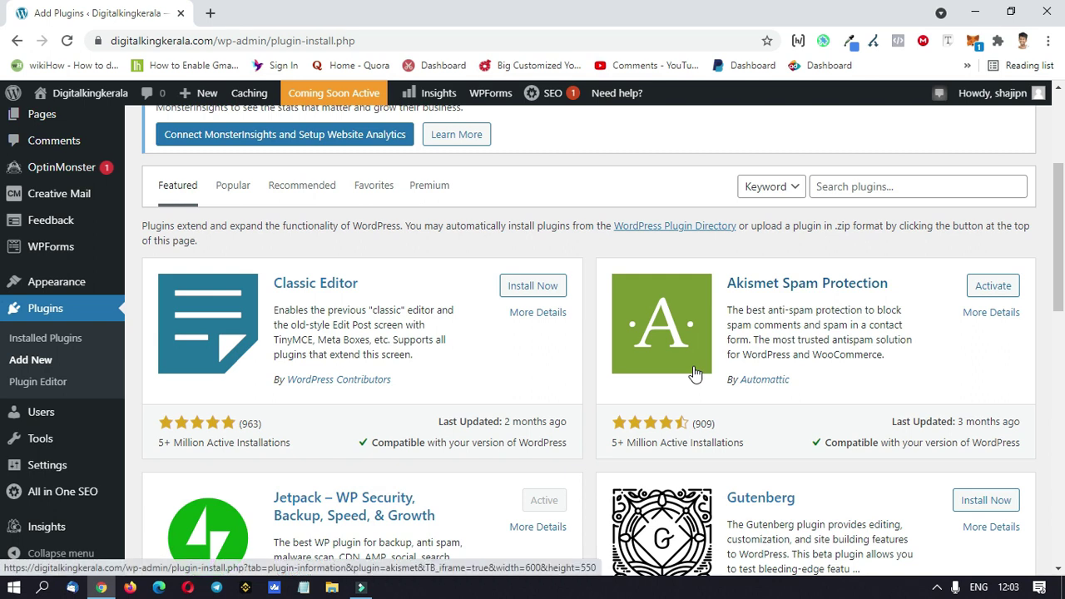
{"action": "left_click", "coordinate": [67, 346]}
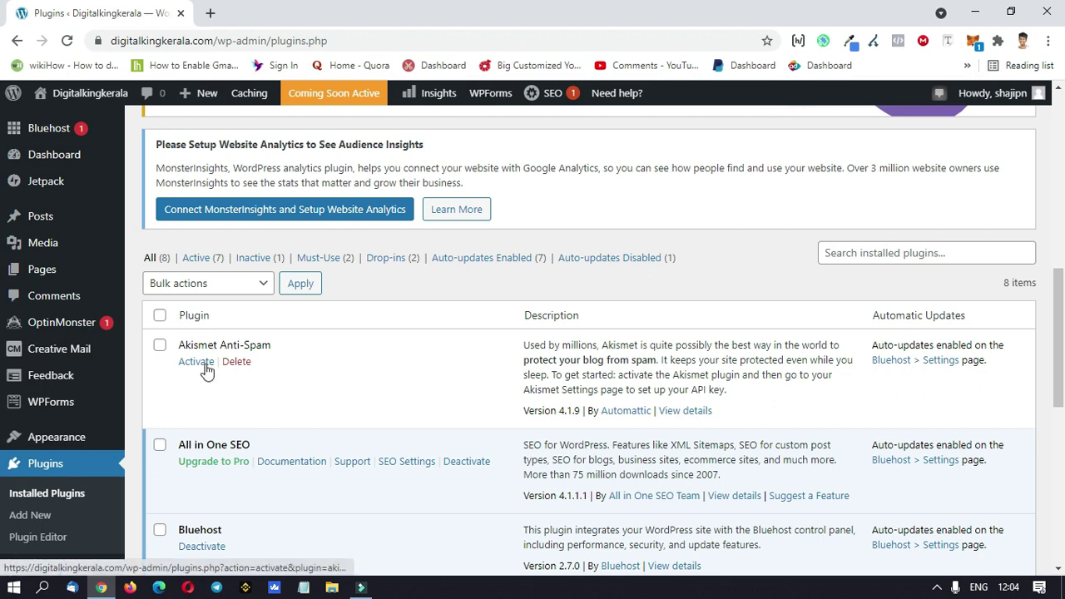
{"action": "scroll", "coordinate": [333, 416], "scroll_direction": "down", "scroll_amount": 3}
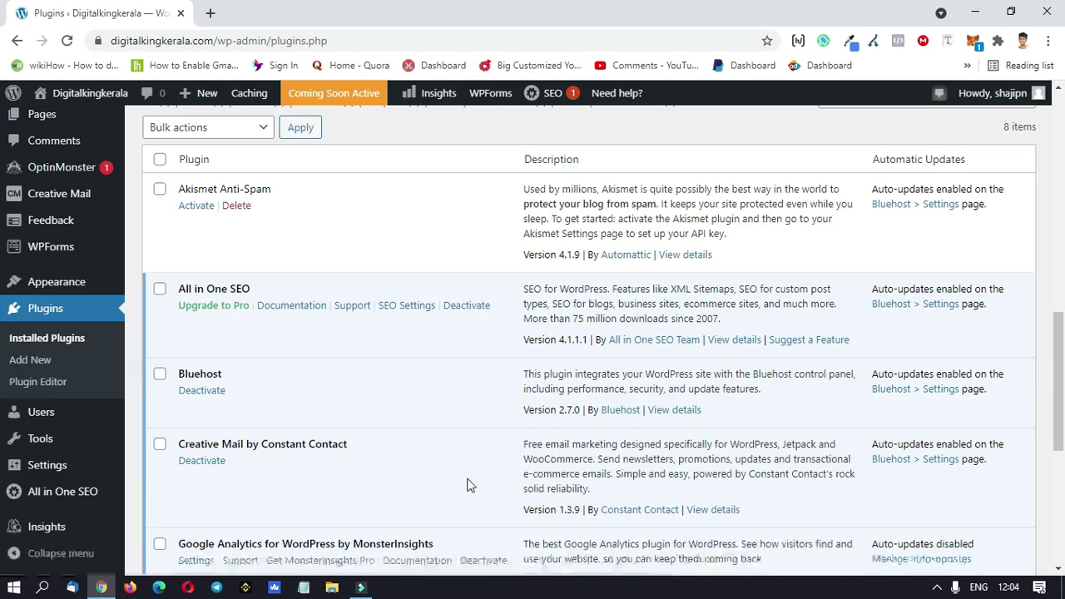
{"action": "scroll", "coordinate": [499, 441], "scroll_direction": "down", "scroll_amount": 2}
{"action": "scroll", "coordinate": [386, 441], "scroll_direction": "down", "scroll_amount": 2}
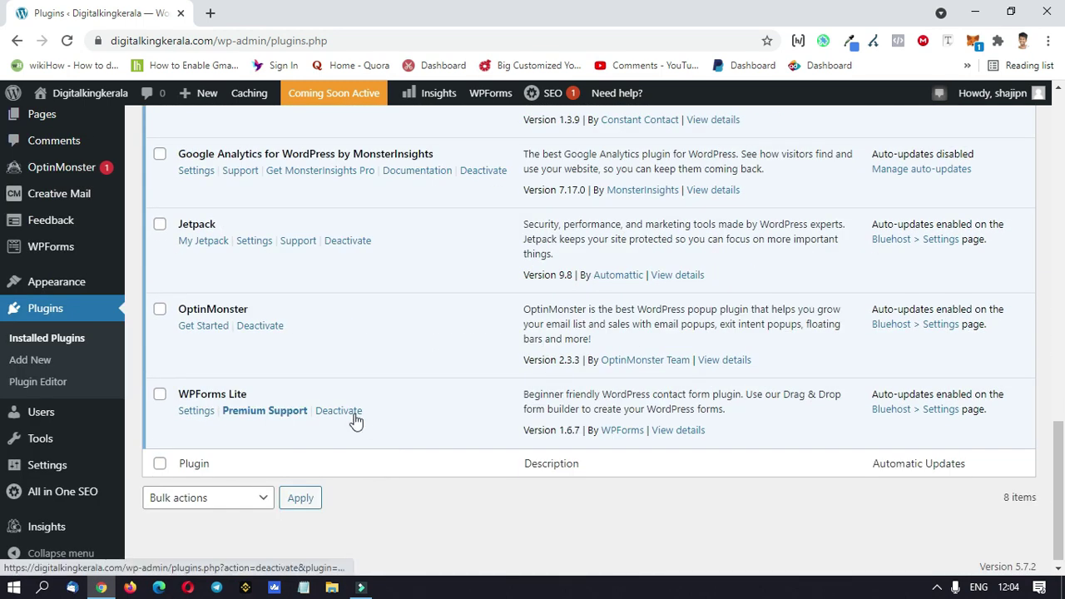
{"action": "scroll", "coordinate": [392, 426], "scroll_direction": "up", "scroll_amount": 8}
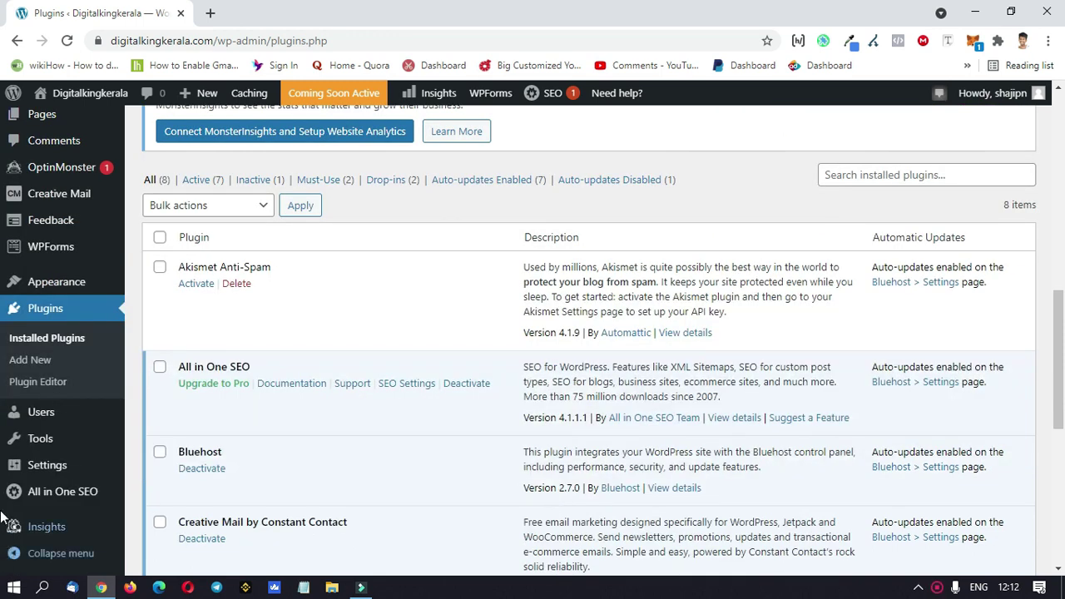
{"action": "scroll", "coordinate": [17, 524], "scroll_direction": "up", "scroll_amount": 3}
Start a new blank post and try its title and body fields.
{"action": "mouse_move", "coordinate": [46, 217]}
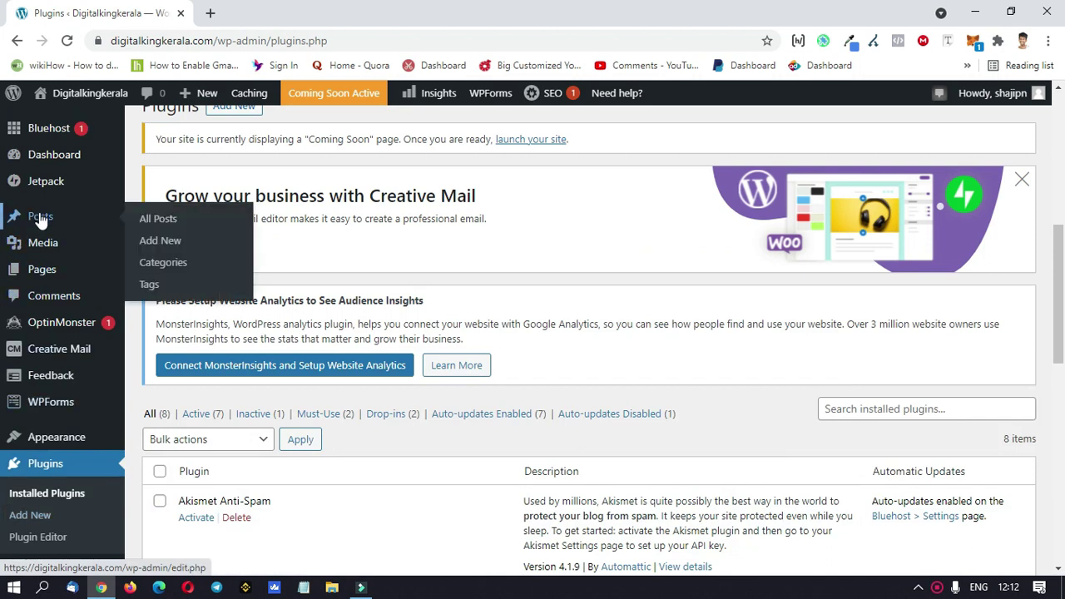
{"action": "left_click", "coordinate": [160, 241]}
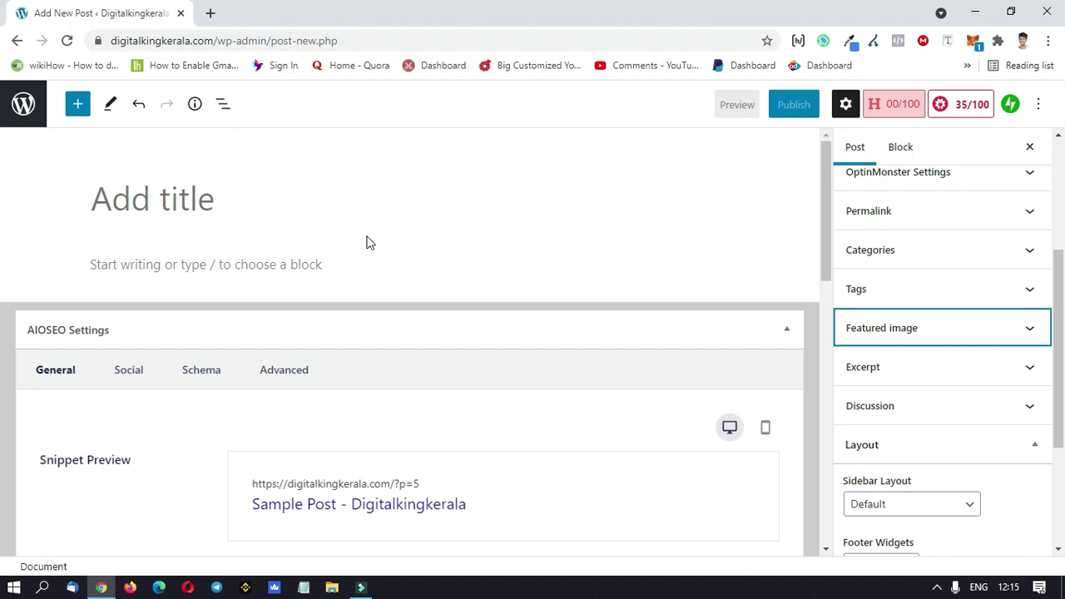
{"action": "left_click", "coordinate": [187, 198]}
{"action": "left_click", "coordinate": [240, 263]}
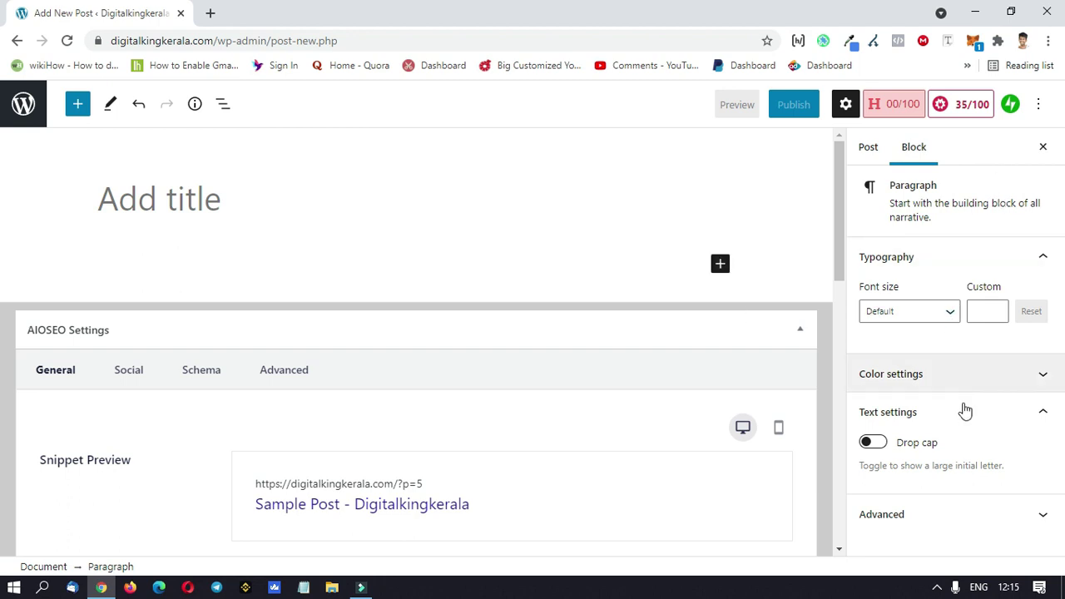
Expand the post's Categories, Tags, Featured image and Excerpt panels, then leave without saving.
{"action": "left_click", "coordinate": [866, 148]}
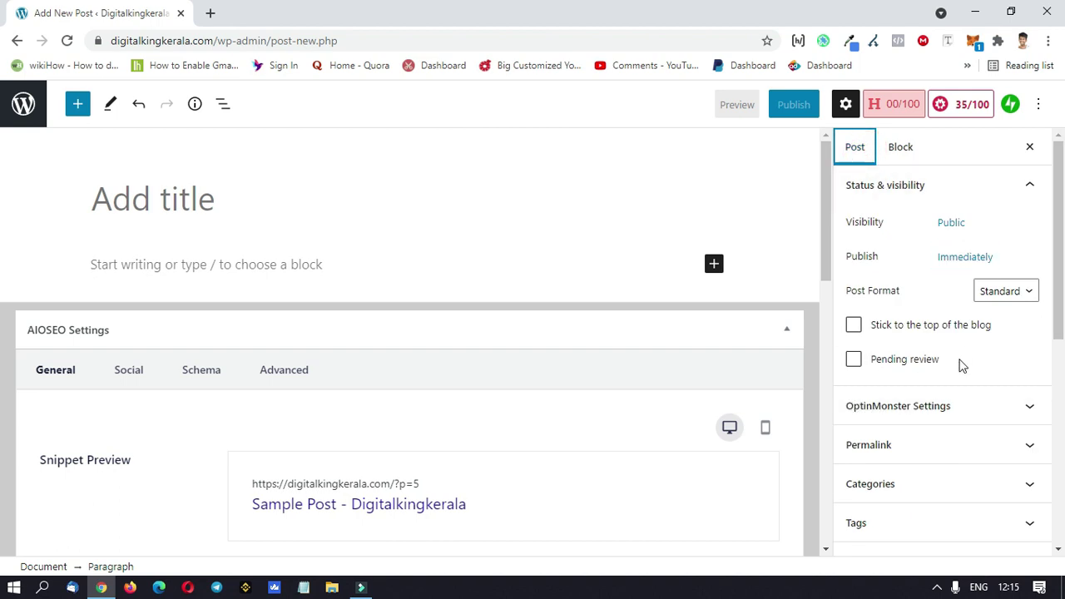
{"action": "scroll", "coordinate": [961, 366], "scroll_direction": "down", "scroll_amount": 1}
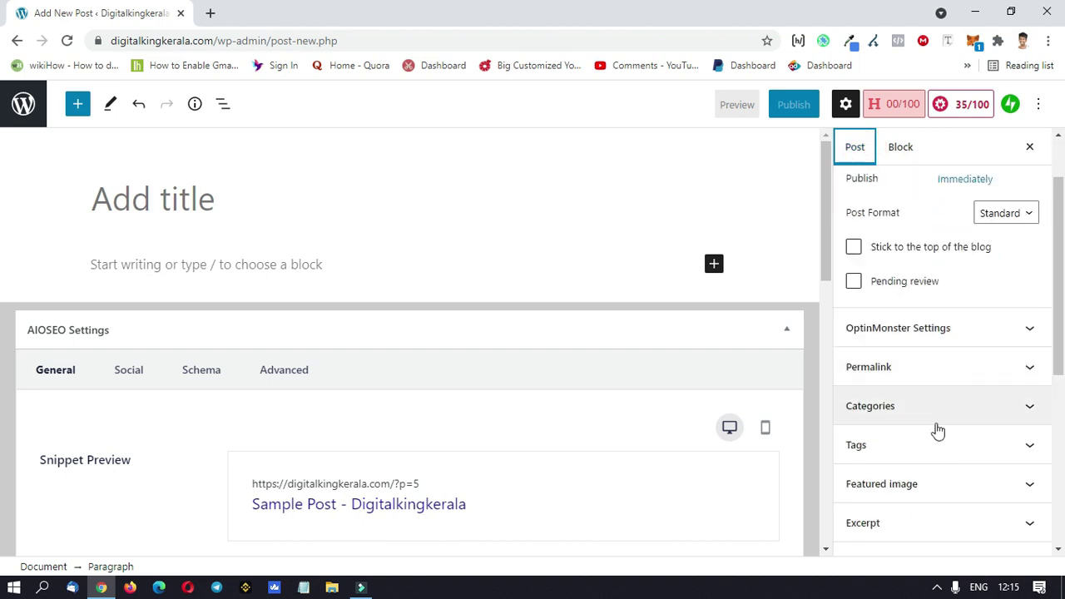
{"action": "left_click", "coordinate": [937, 411]}
{"action": "scroll", "coordinate": [950, 404], "scroll_direction": "down", "scroll_amount": 2}
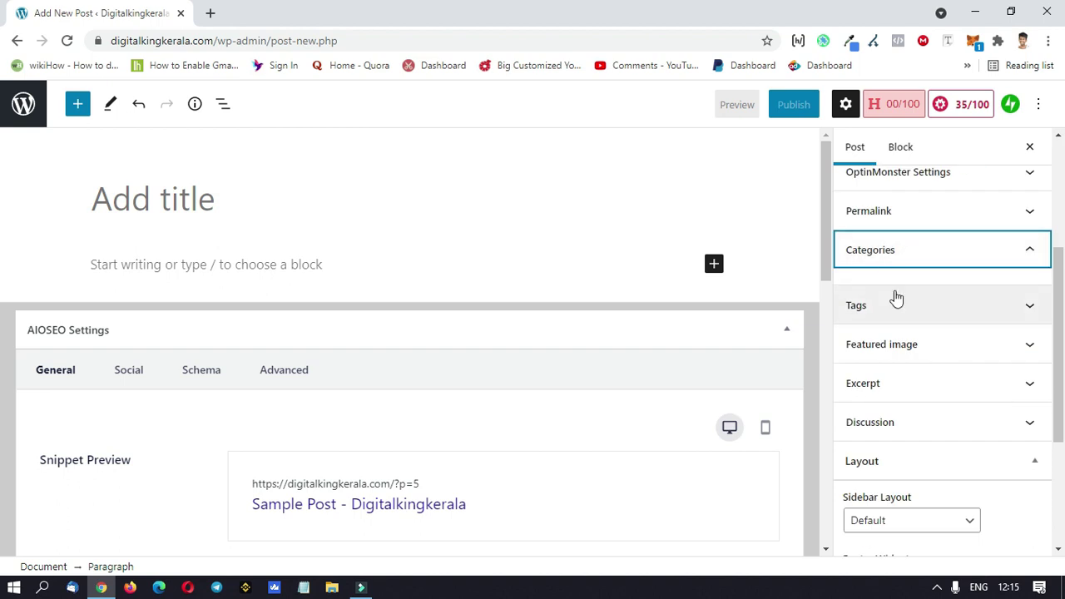
{"action": "left_click", "coordinate": [922, 352]}
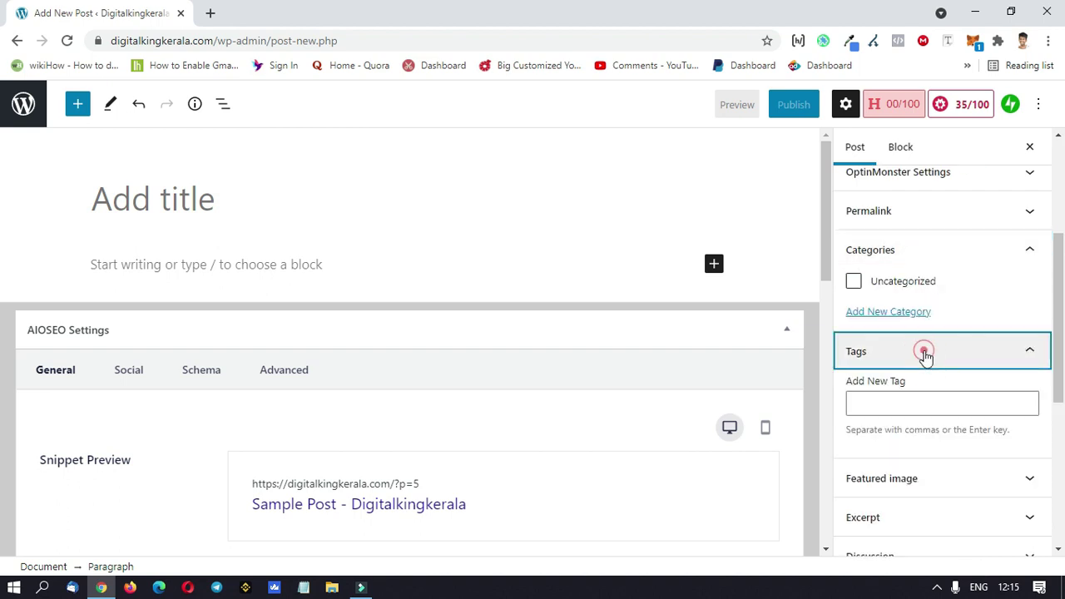
{"action": "left_click", "coordinate": [895, 490]}
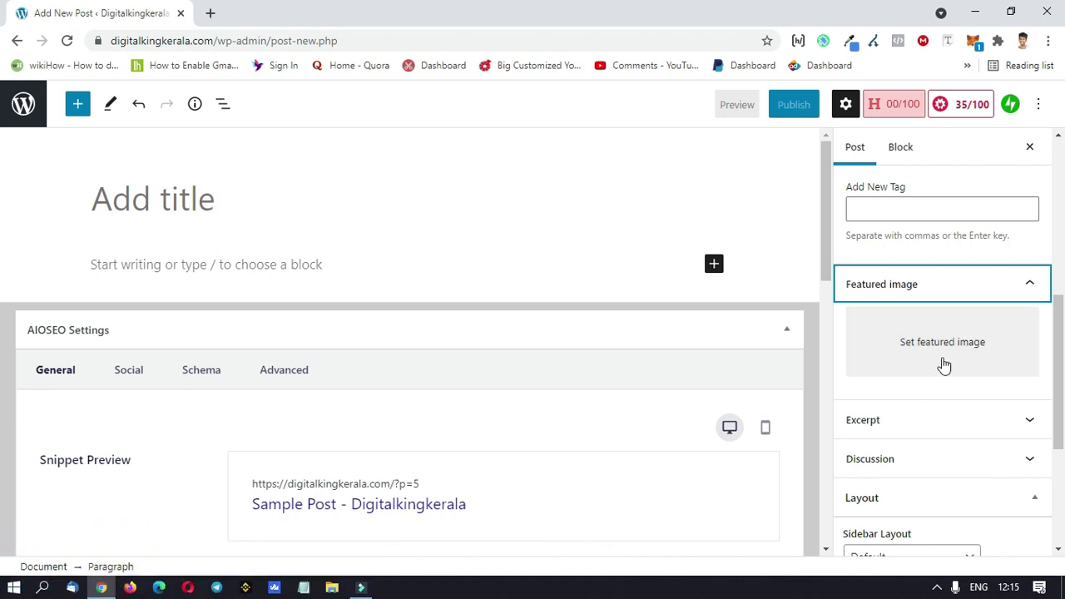
{"action": "left_click", "coordinate": [900, 420]}
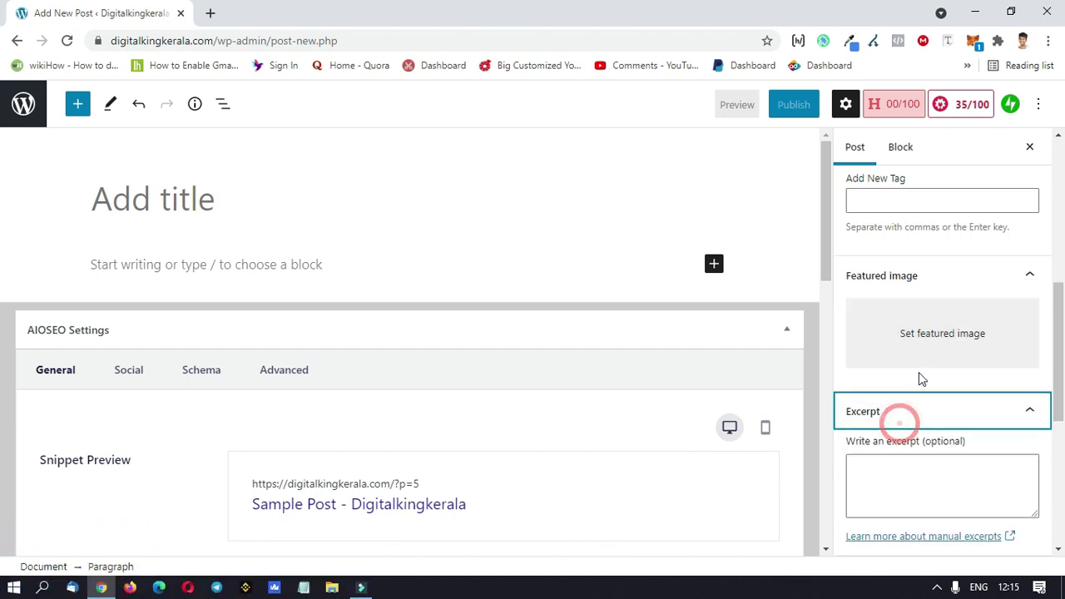
{"action": "scroll", "coordinate": [918, 420], "scroll_direction": "down", "scroll_amount": 5}
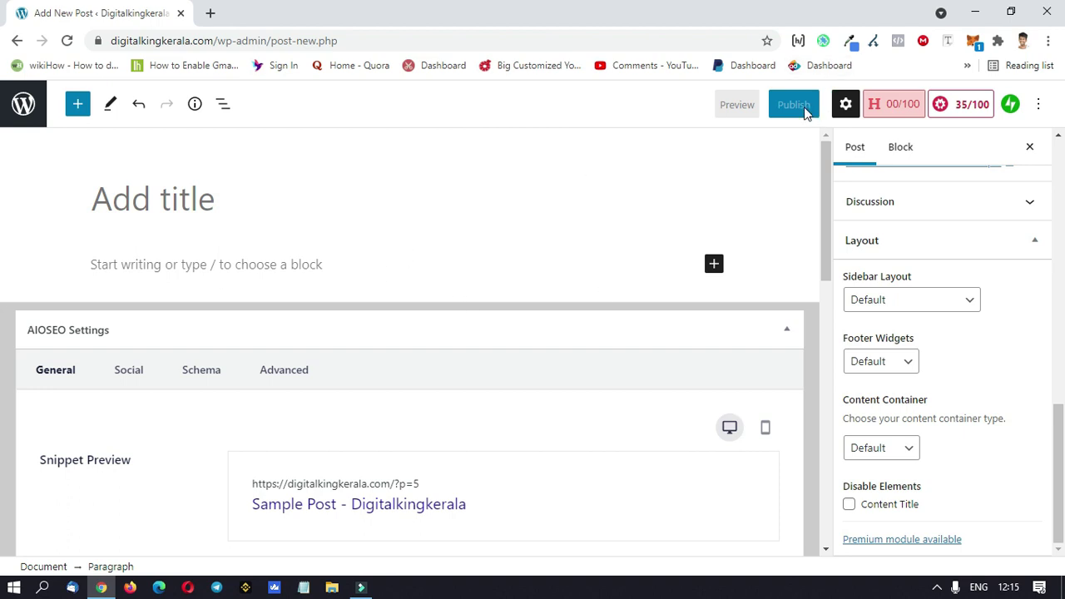
{"action": "left_click", "coordinate": [12, 42]}
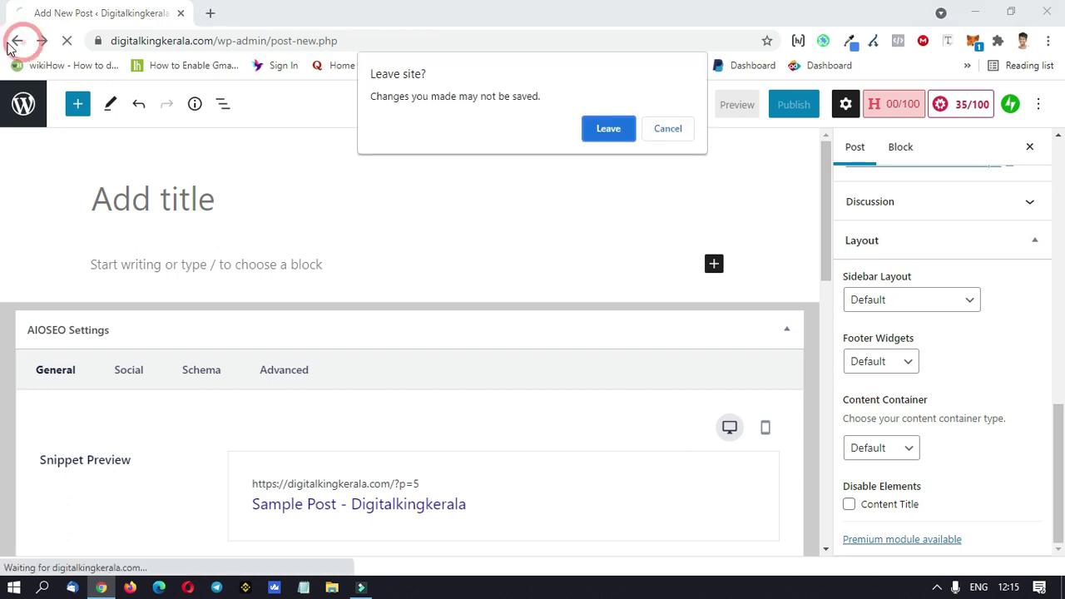
{"action": "left_click", "coordinate": [613, 136]}
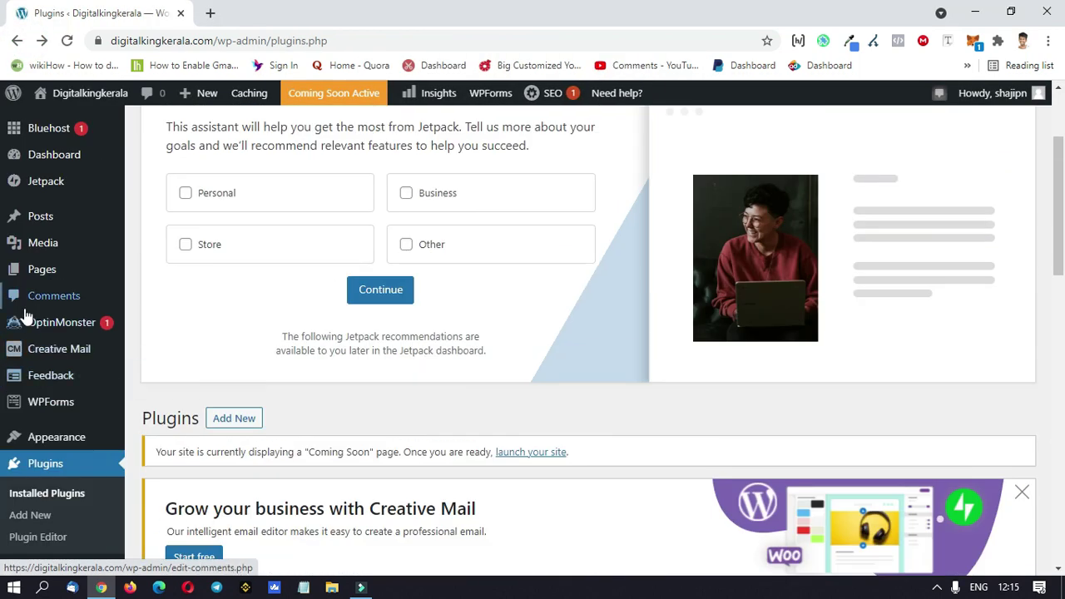
Open Bluehost Settings, with automatic core, theme and plugin updates on, and toggle Coming Soon Page.
{"action": "mouse_move", "coordinate": [46, 283]}
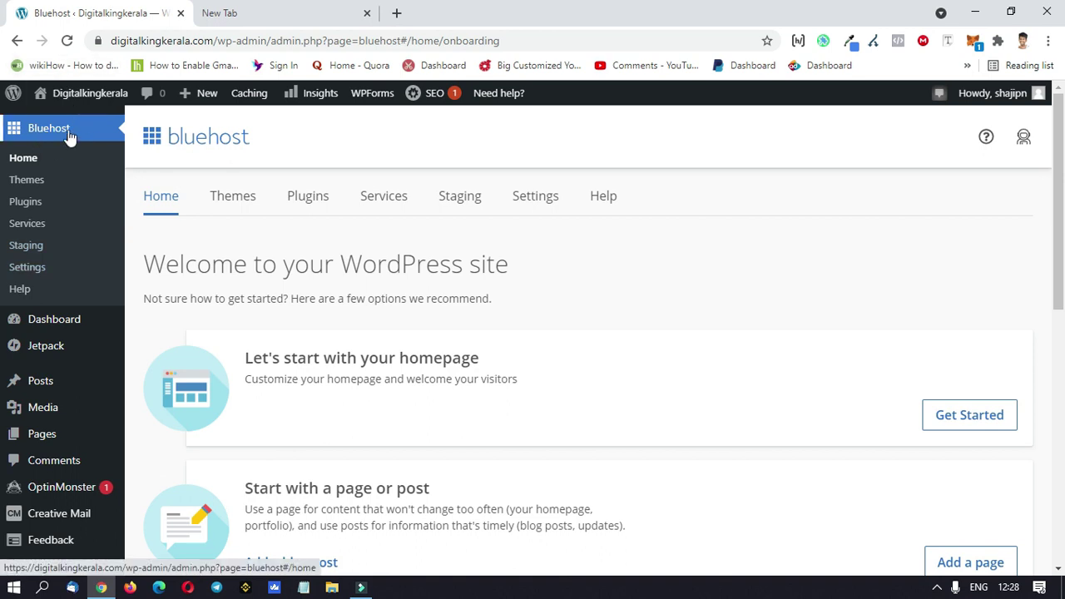
{"action": "left_click", "coordinate": [532, 207]}
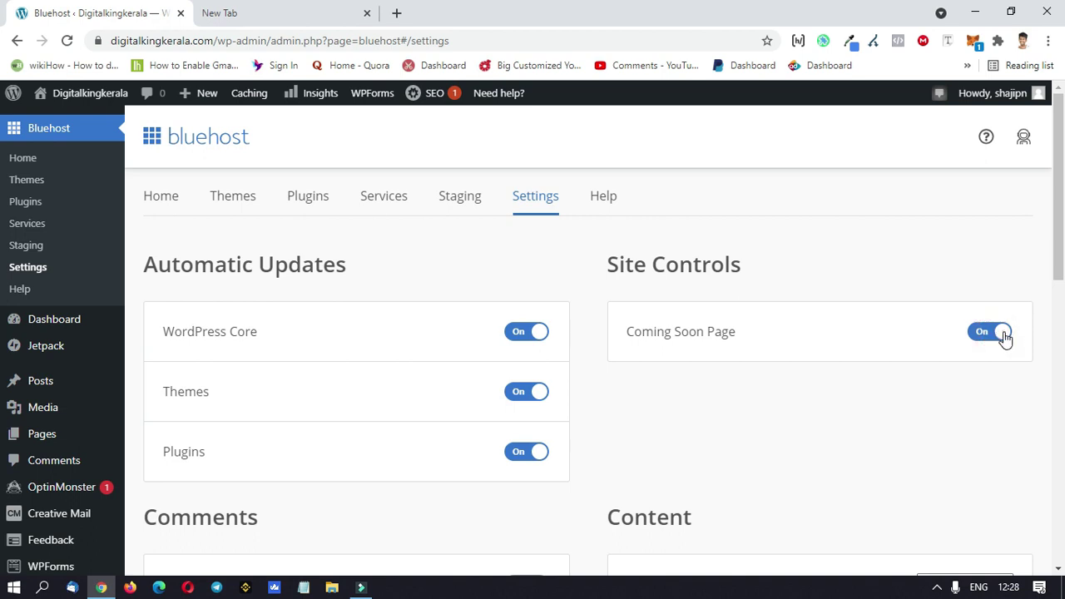
{"action": "left_click", "coordinate": [1002, 336]}
Look through the Staging, Services, Plugins and Themes tabs, then scroll Home to Get ready to launch.
{"action": "left_click", "coordinate": [471, 202]}
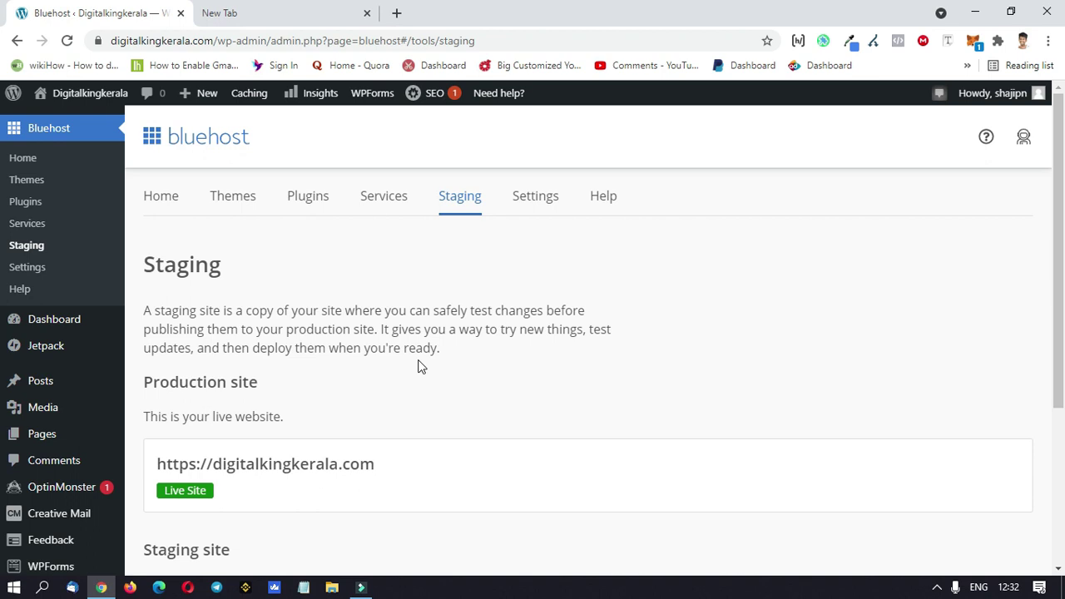
{"action": "scroll", "coordinate": [421, 367], "scroll_direction": "down", "scroll_amount": 1}
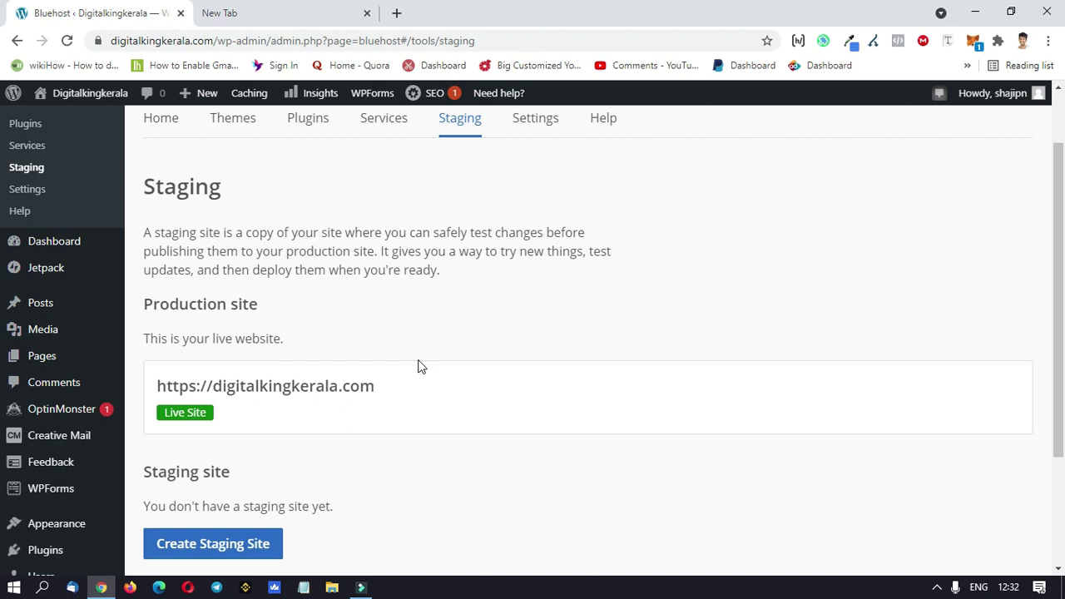
{"action": "left_click", "coordinate": [383, 125]}
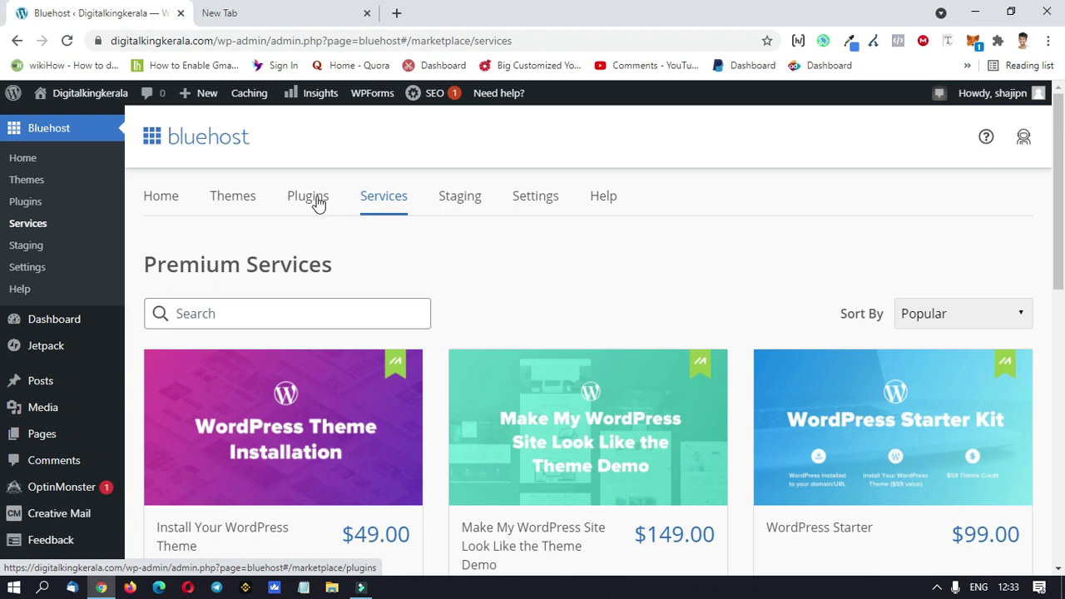
{"action": "left_click", "coordinate": [317, 204]}
{"action": "left_click", "coordinate": [238, 203]}
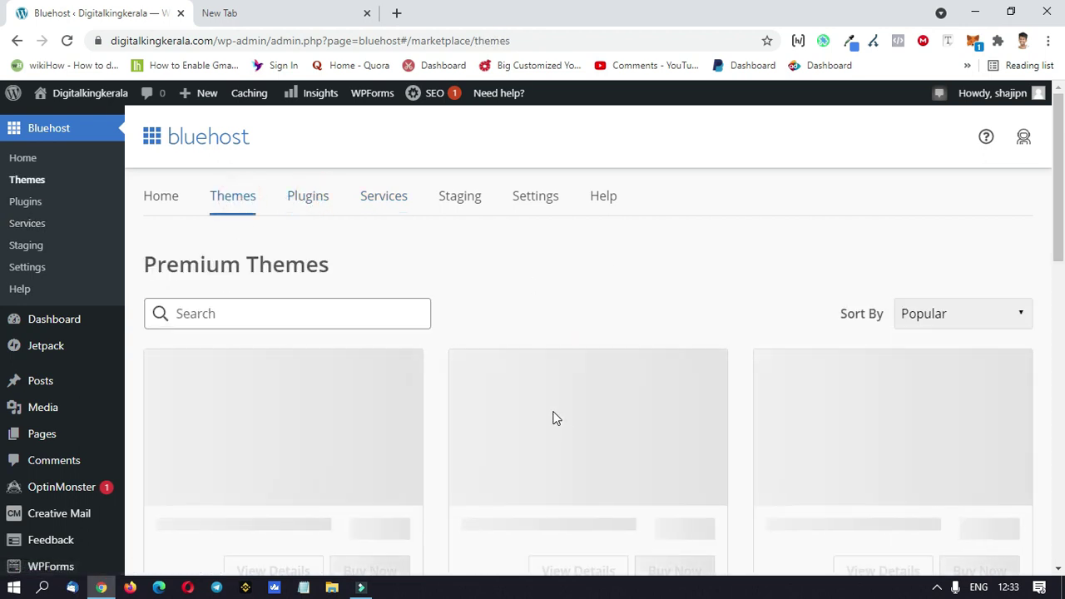
{"action": "left_click", "coordinate": [162, 203]}
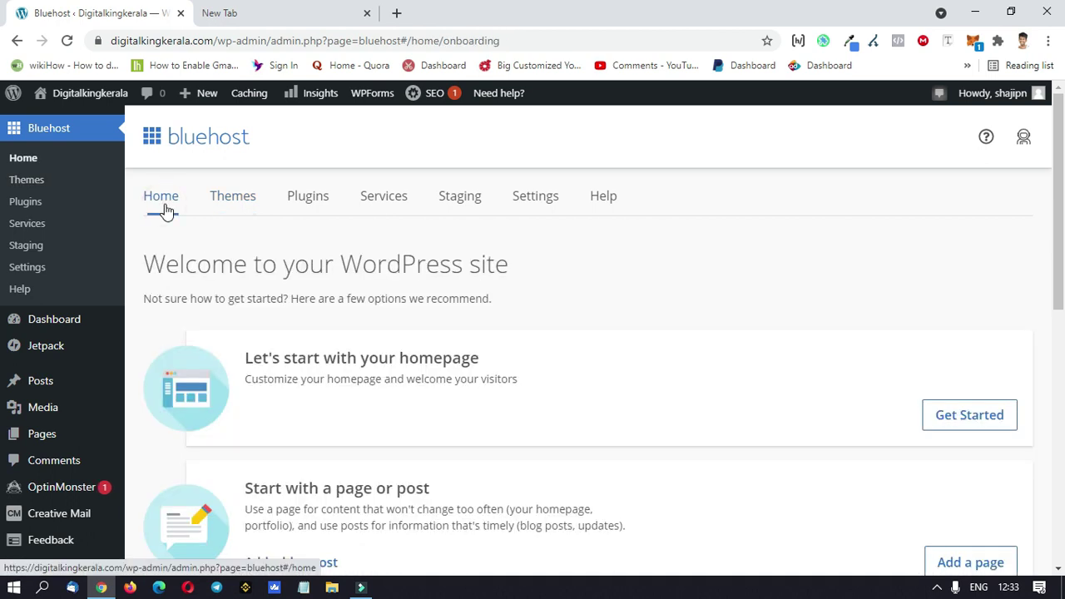
{"action": "scroll", "coordinate": [707, 329], "scroll_direction": "down", "scroll_amount": 7}
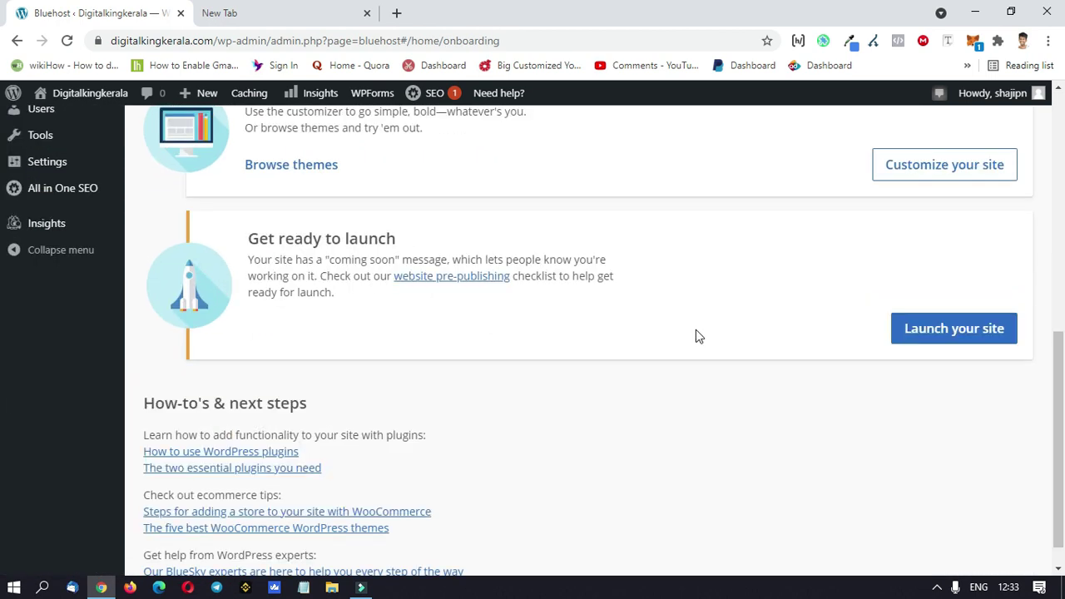
Launch the site publicly, then check the live How to Start a Blog post in a new tab.
{"action": "left_click", "coordinate": [959, 333]}
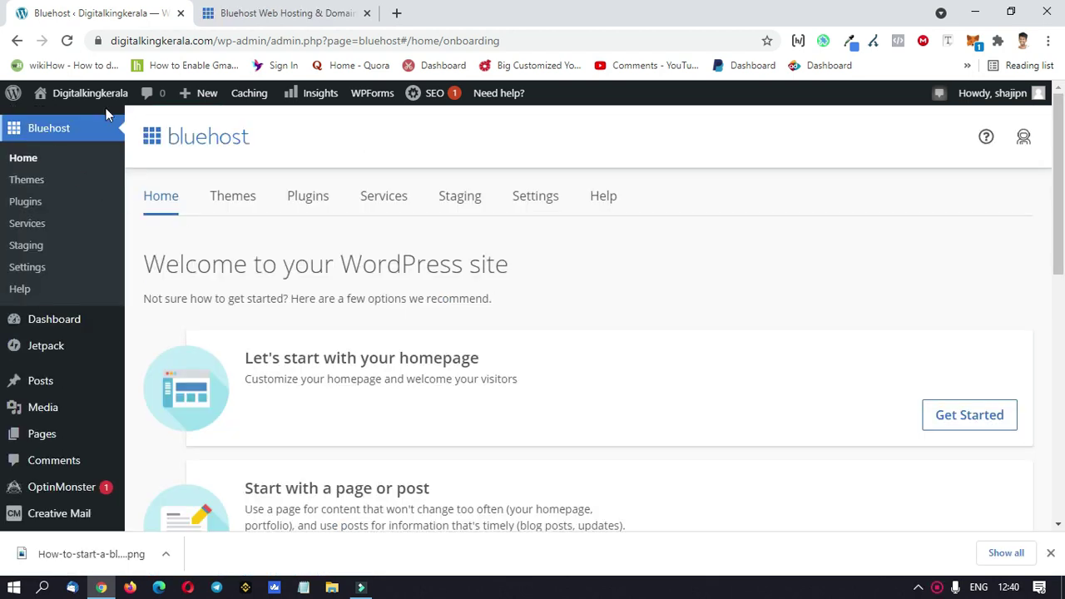
{"action": "left_click", "coordinate": [105, 115]}
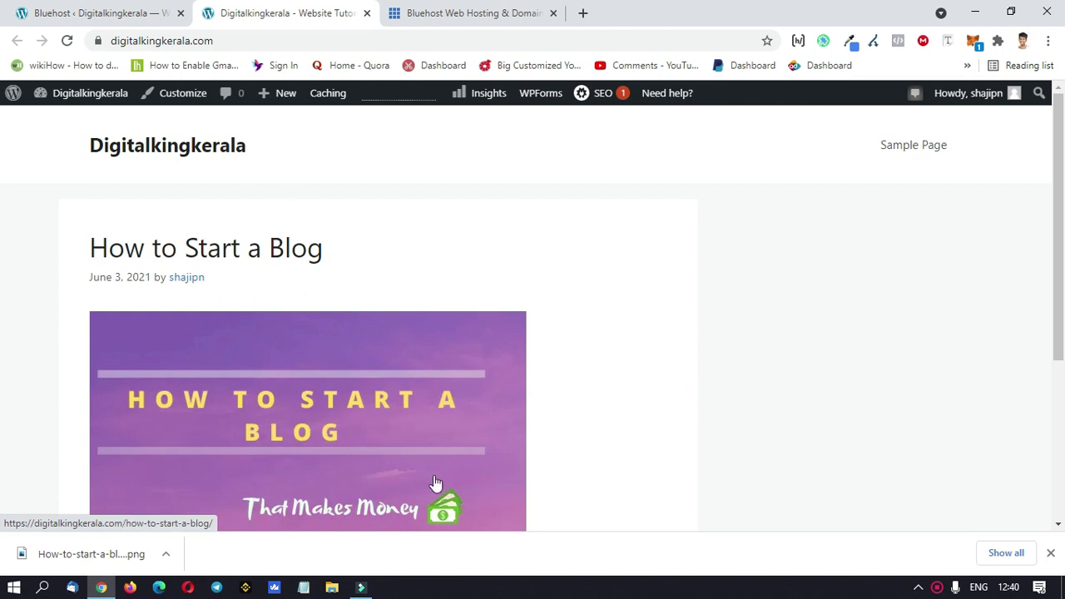
{"action": "scroll", "coordinate": [147, 397], "scroll_direction": "down", "scroll_amount": 2}
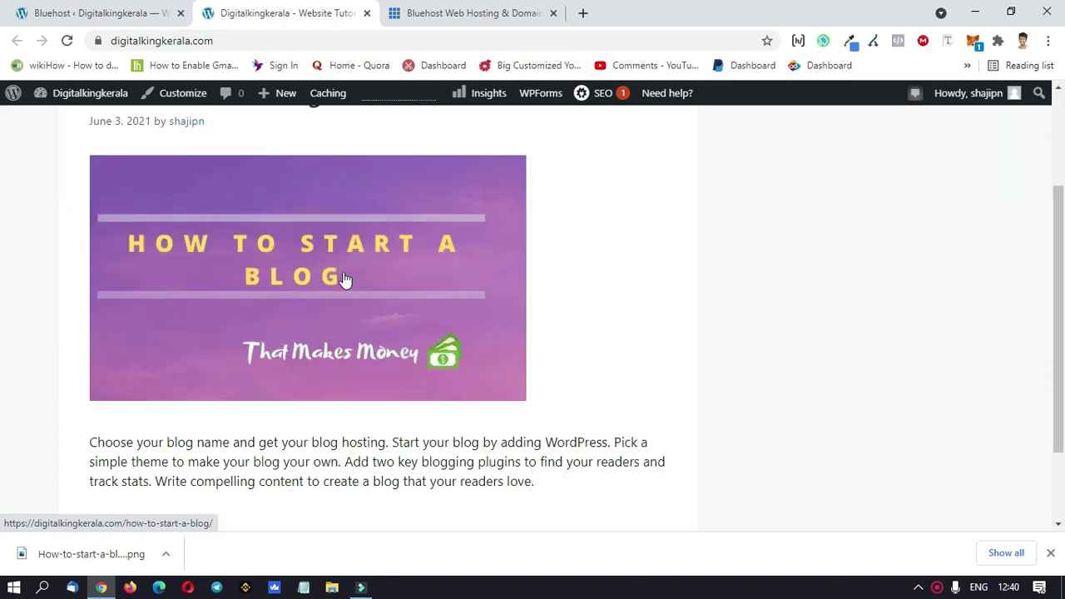
{"action": "scroll", "coordinate": [402, 409], "scroll_direction": "down", "scroll_amount": 1}
{"action": "scroll", "coordinate": [452, 380], "scroll_direction": "up", "scroll_amount": 3}
{"action": "scroll", "coordinate": [691, 166], "scroll_direction": "up", "scroll_amount": 1}
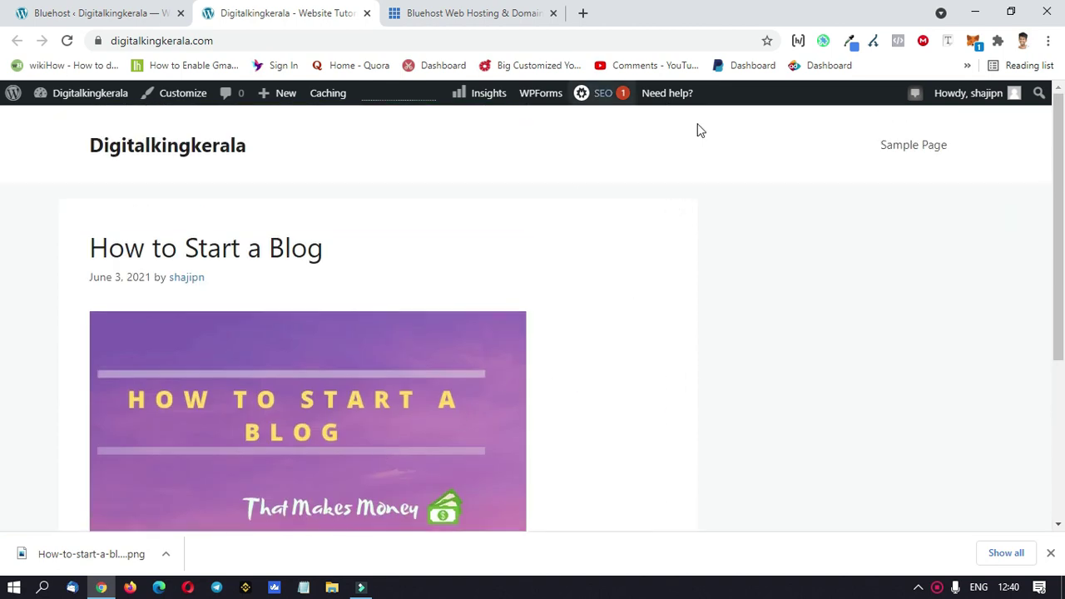